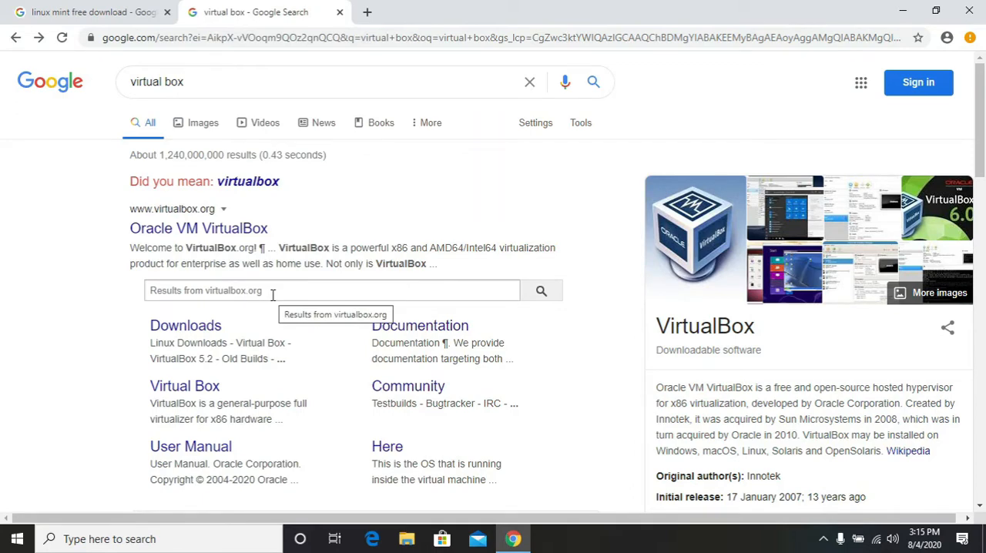
Open the VirtualBox downloads page and download the VirtualBox 6.1.12 platform package for Windows hosts
click(202, 331)
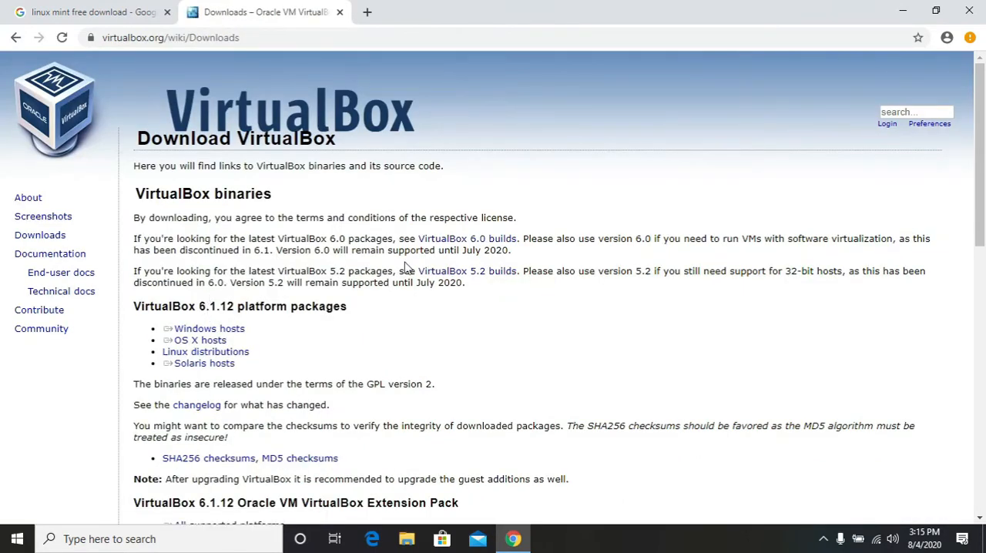
click(231, 353)
drag(248, 330, 175, 325)
scroll(234, 307, down, 1)
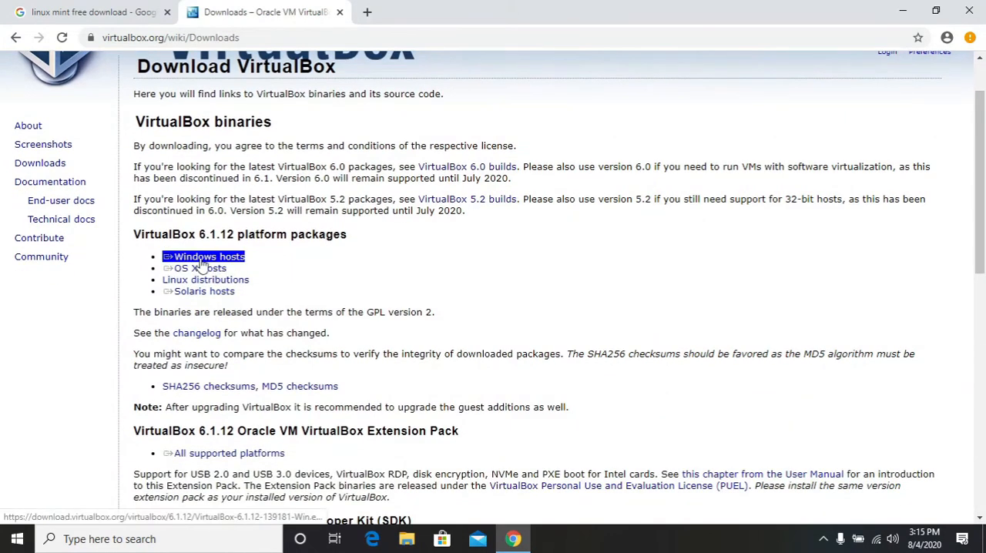
click(269, 268)
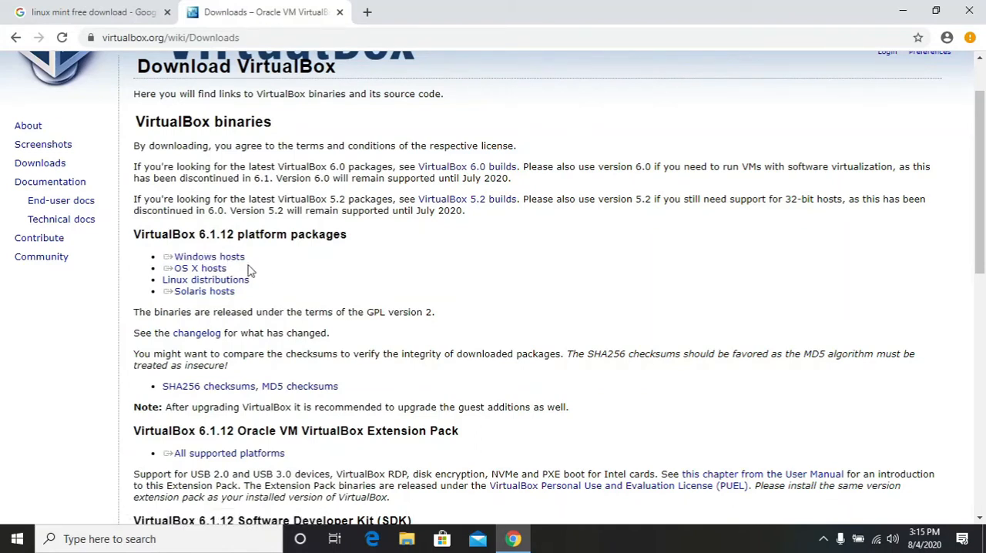
drag(248, 270, 200, 277)
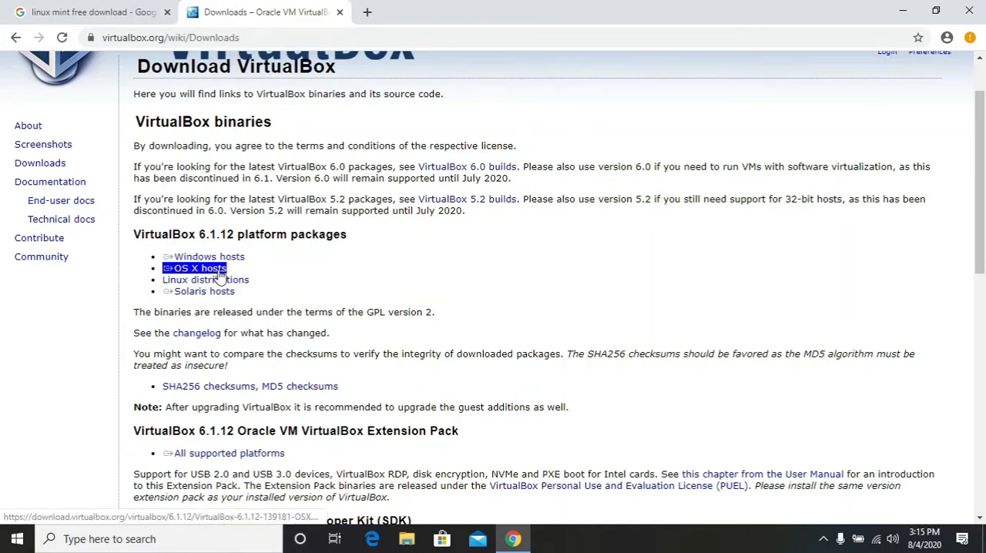
triple_click(231, 280)
click(248, 300)
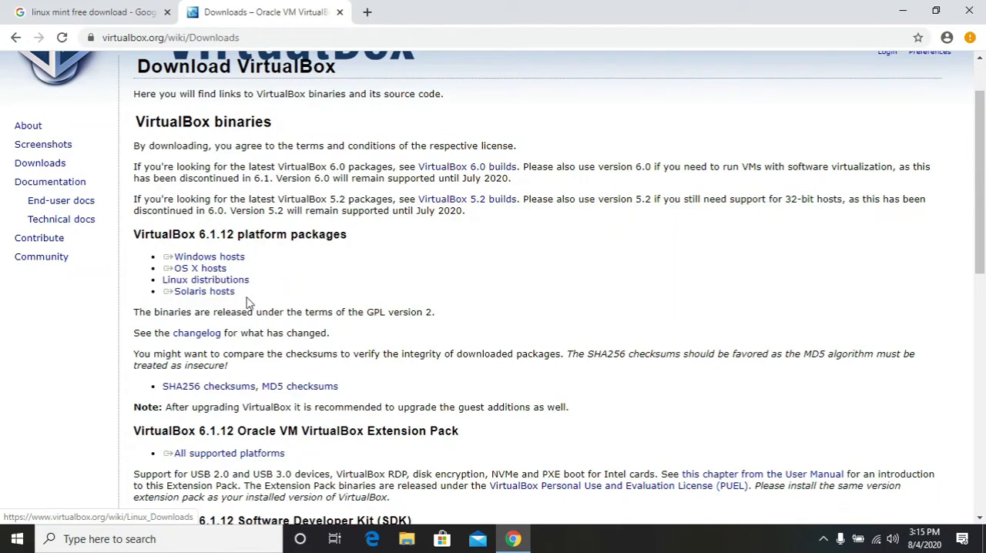
triple_click(202, 298)
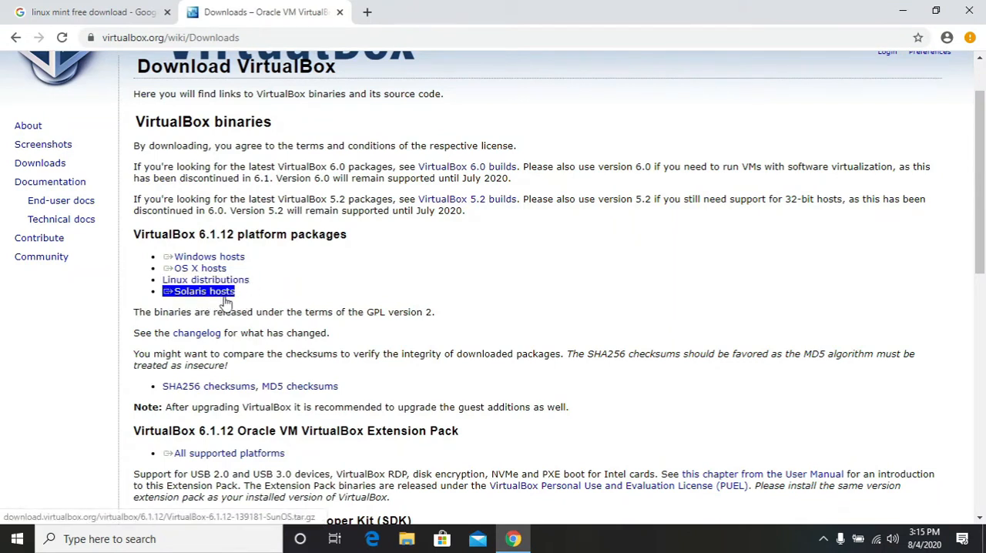
click(235, 305)
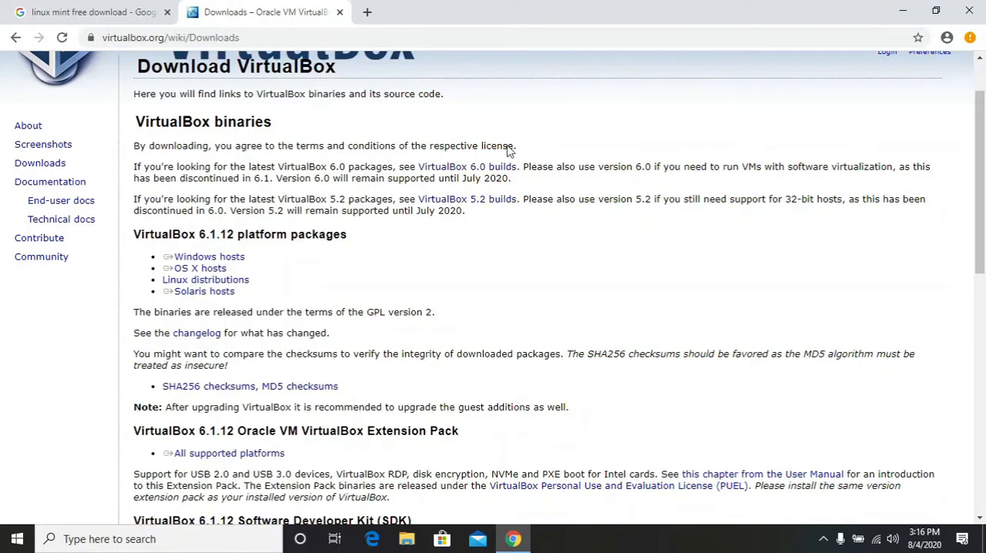
click(231, 259)
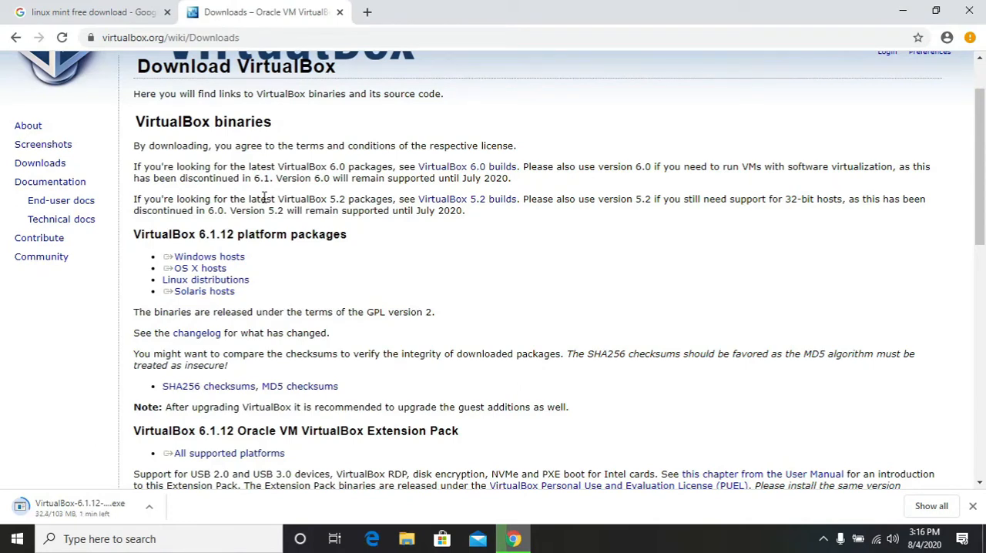
Go to the Linux Mint download page from the other search results and open the Cinnamon edition of Linux Mint 20
click(45, 12)
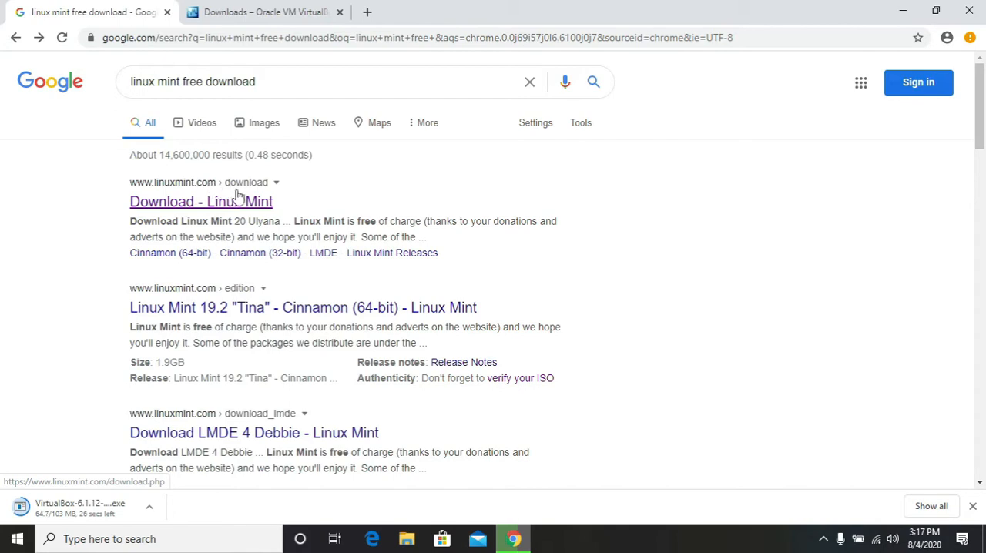
click(212, 205)
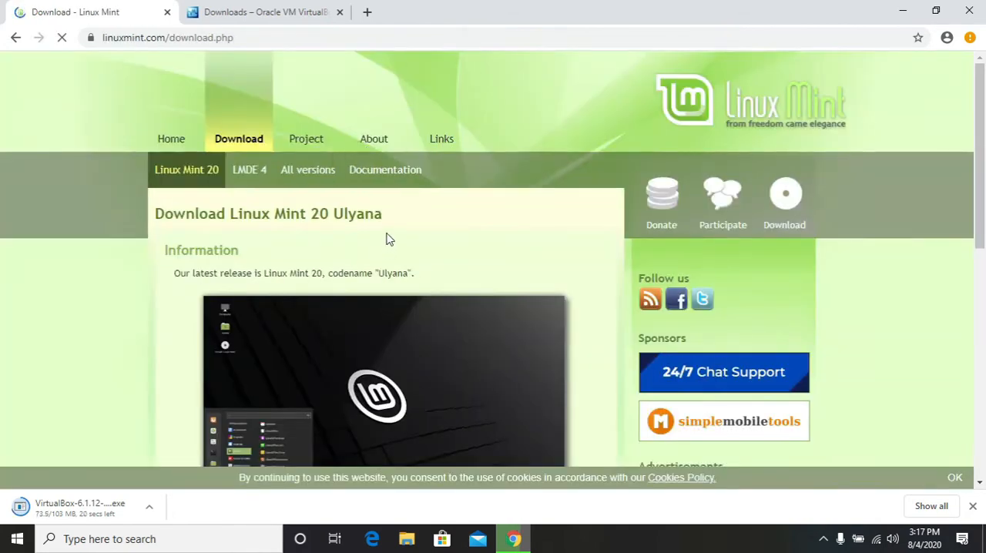
scroll(387, 237, down, 1)
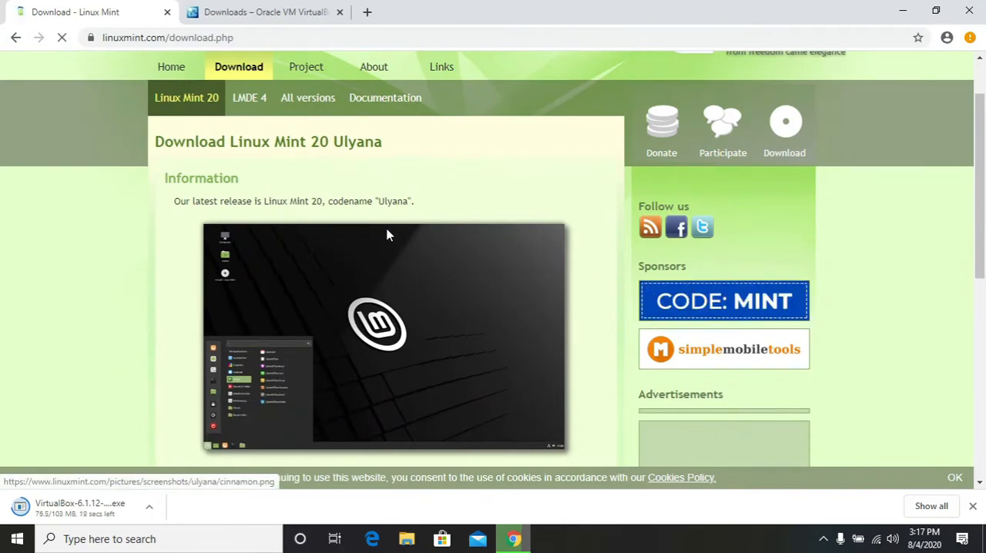
scroll(388, 235, down, 4)
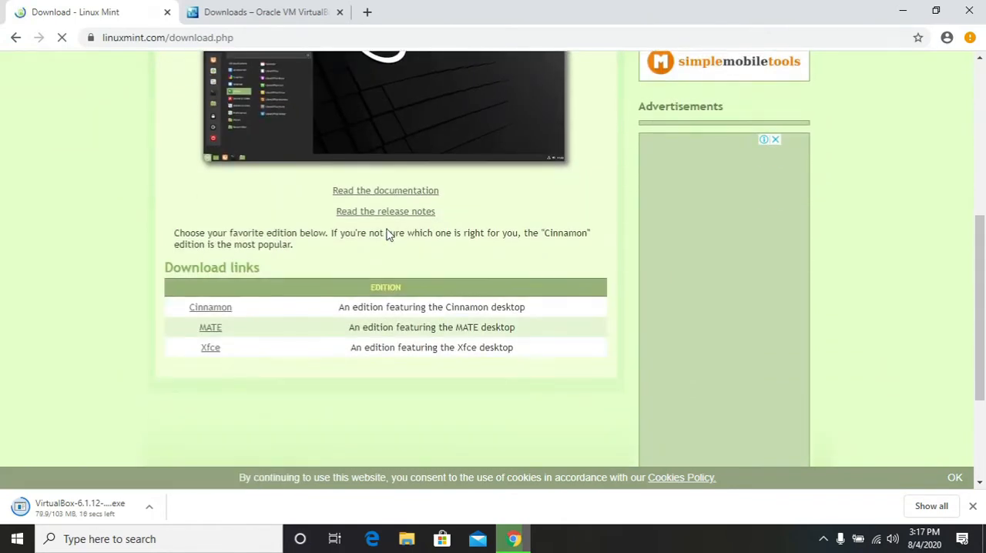
scroll(385, 233, down, 2)
scroll(378, 231, up, 2)
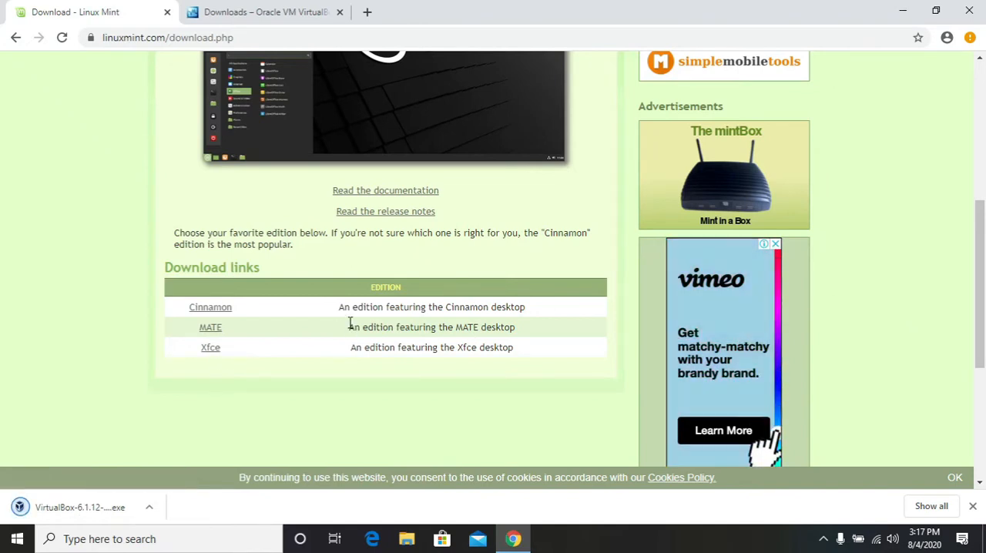
click(210, 309)
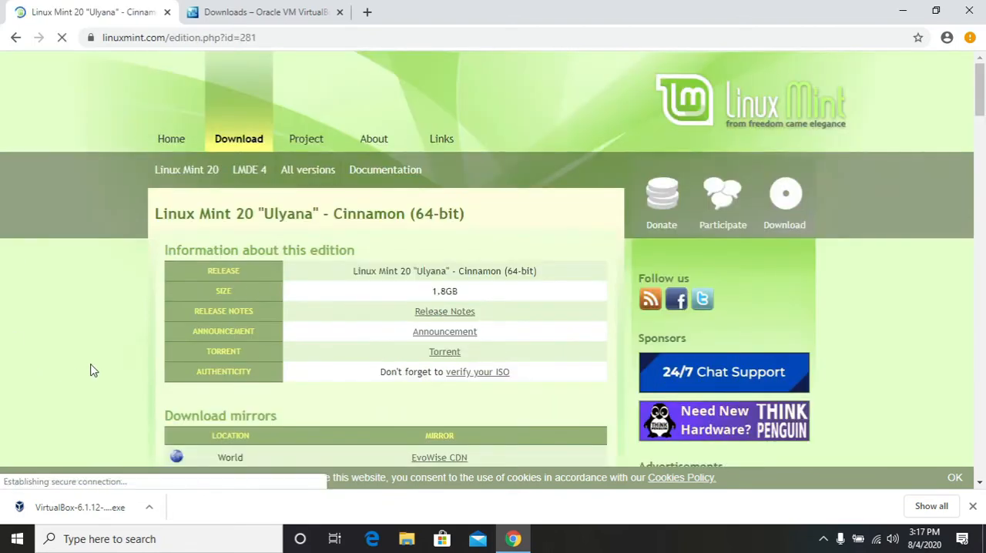
Download the Linux Mint 20 Cinnamon 64-bit ISO from the EvoWise CDN world mirror
scroll(339, 356, down, 1)
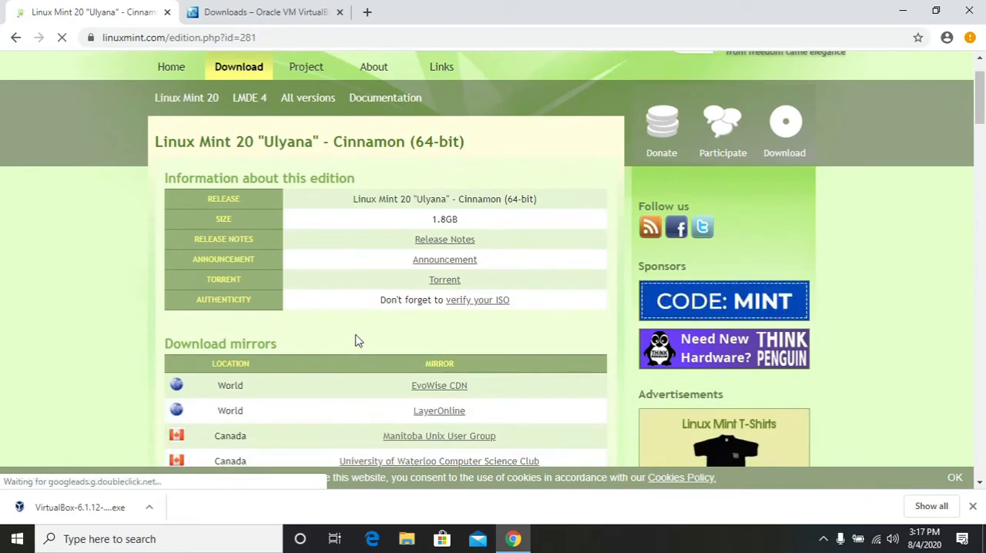
scroll(358, 343, down, 2)
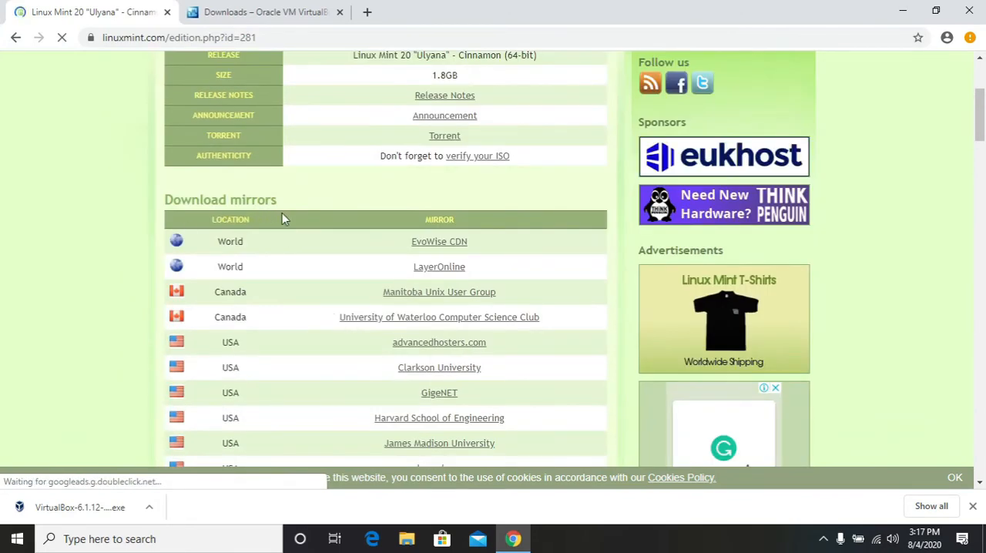
scroll(367, 323, down, 2)
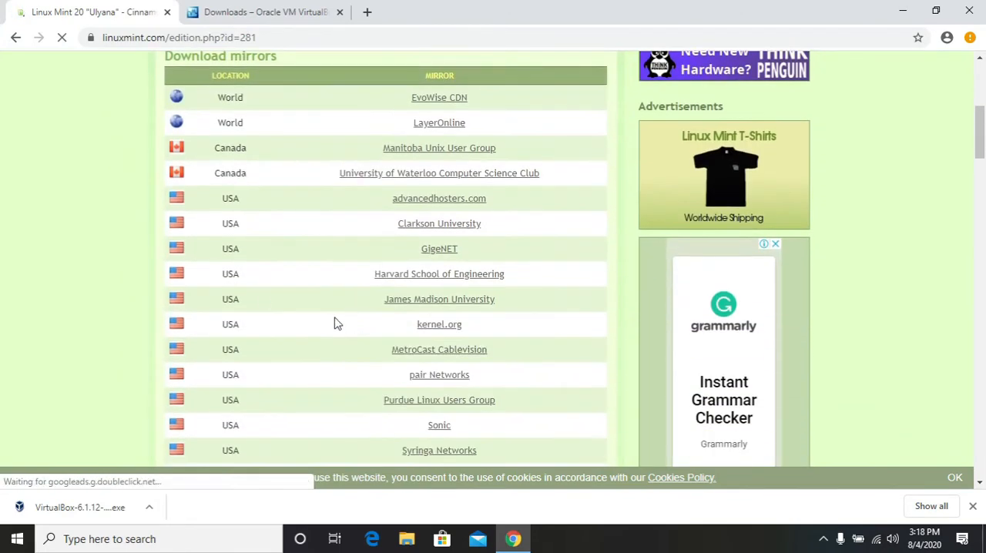
scroll(262, 370, down, 4)
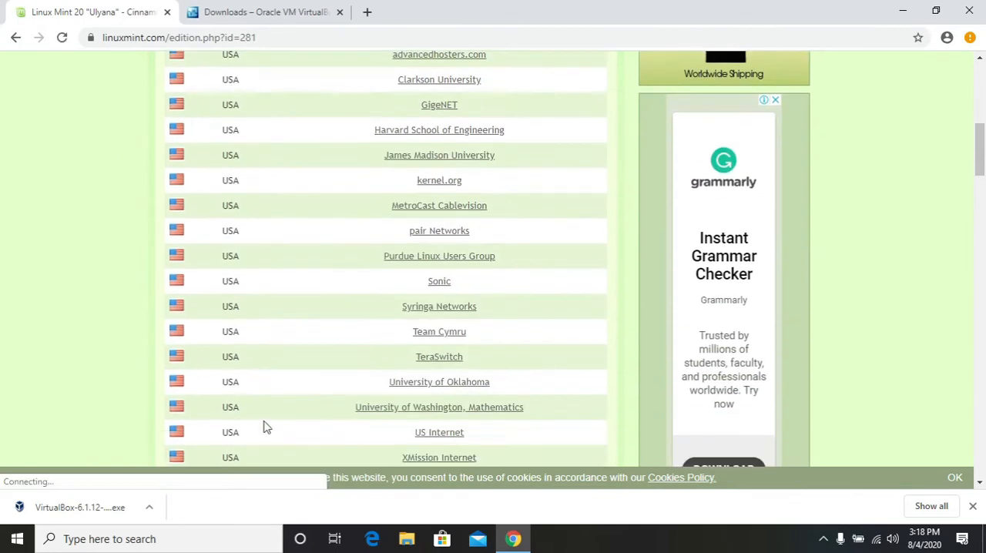
scroll(273, 370, up, 7)
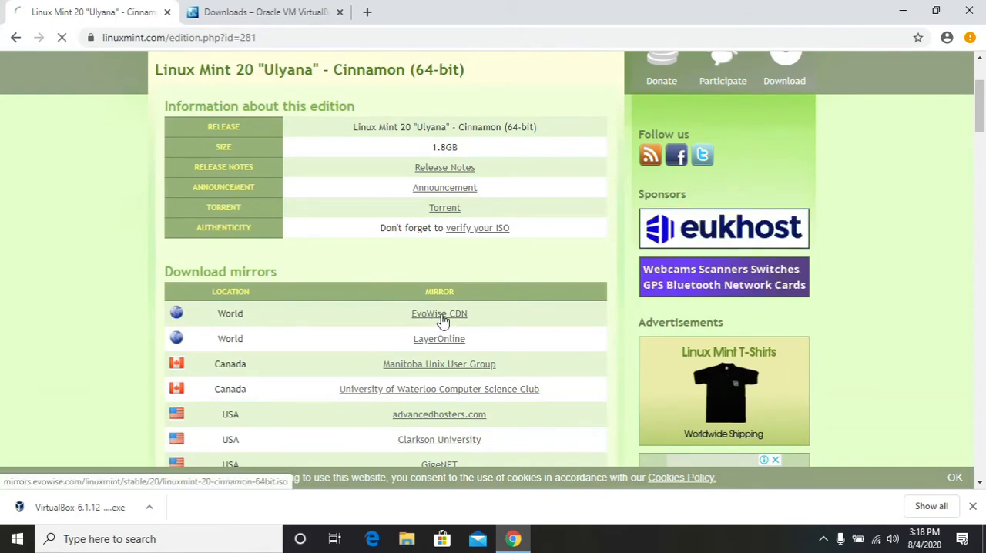
click(441, 317)
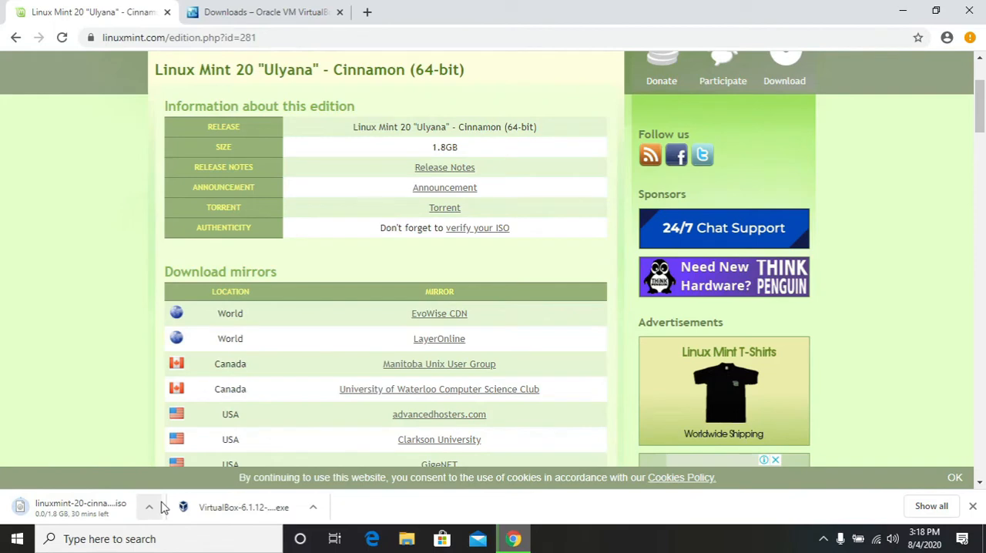
Show the downloaded VirtualBox-6.1.12-139181-Win installer in its folder, run it, and minimize the File Explorer and browser windows
click(314, 508)
click(352, 457)
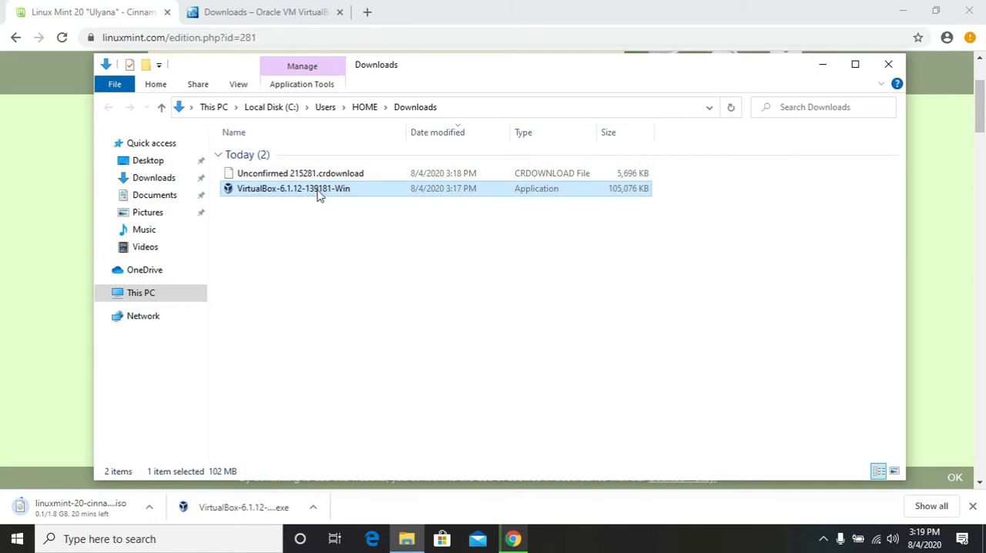
double_click(320, 194)
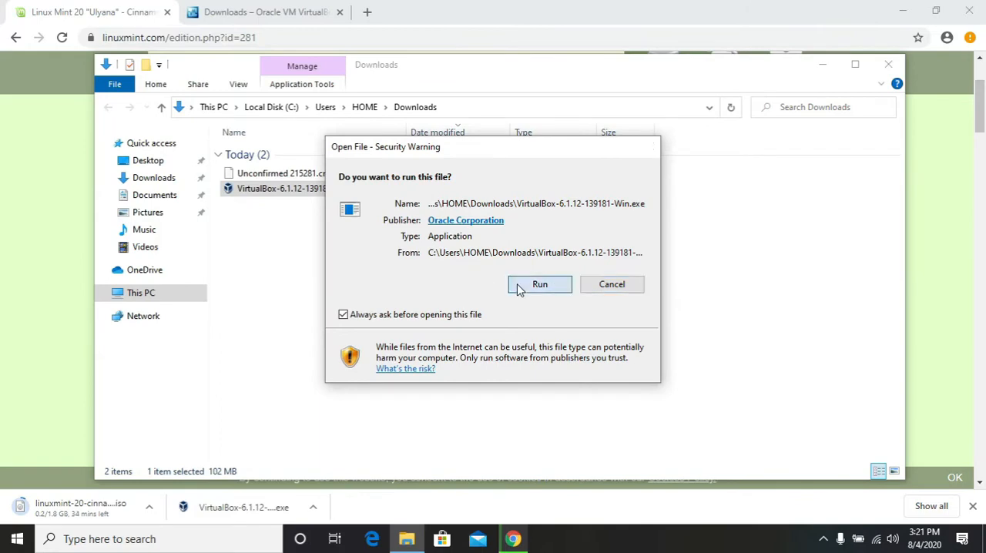
click(519, 286)
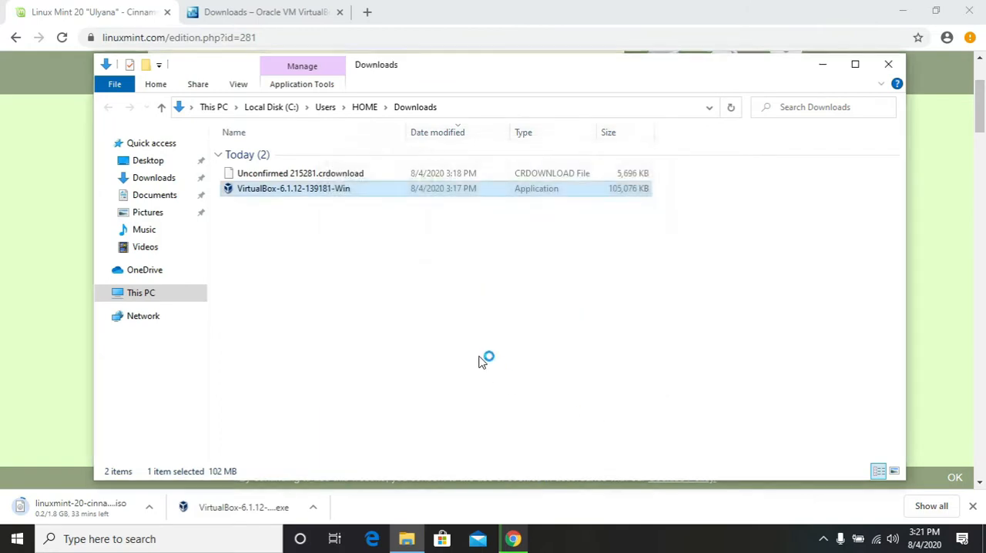
click(821, 64)
click(903, 11)
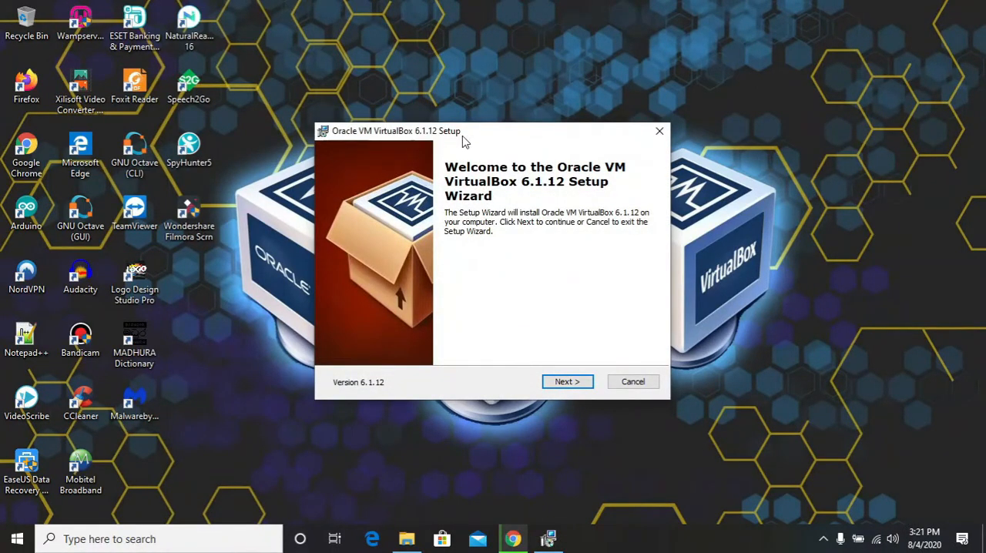
Install VirtualBox 6.1.12 with the default features, location and shortcuts, allow the Oracle device software, and finish setup with VirtualBox set to start
click(572, 383)
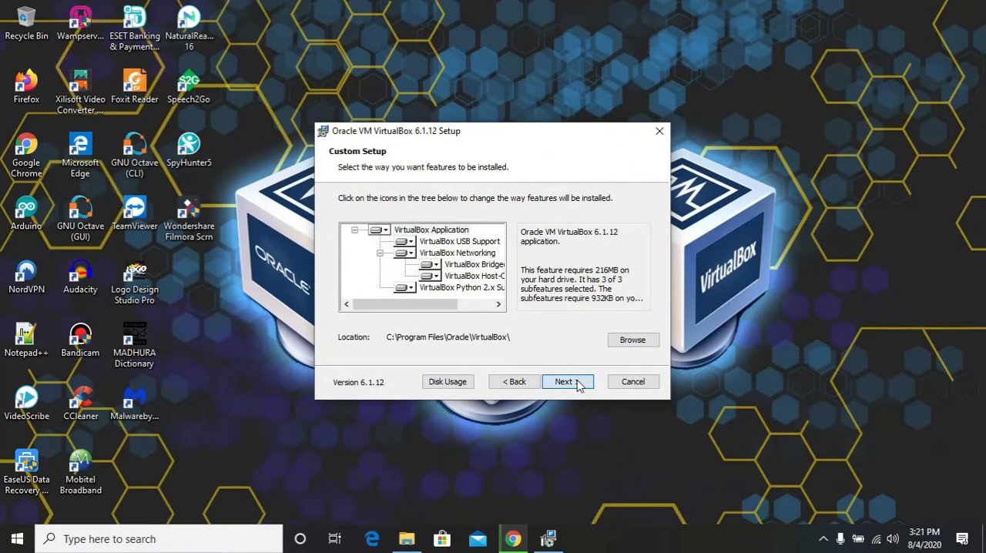
click(580, 383)
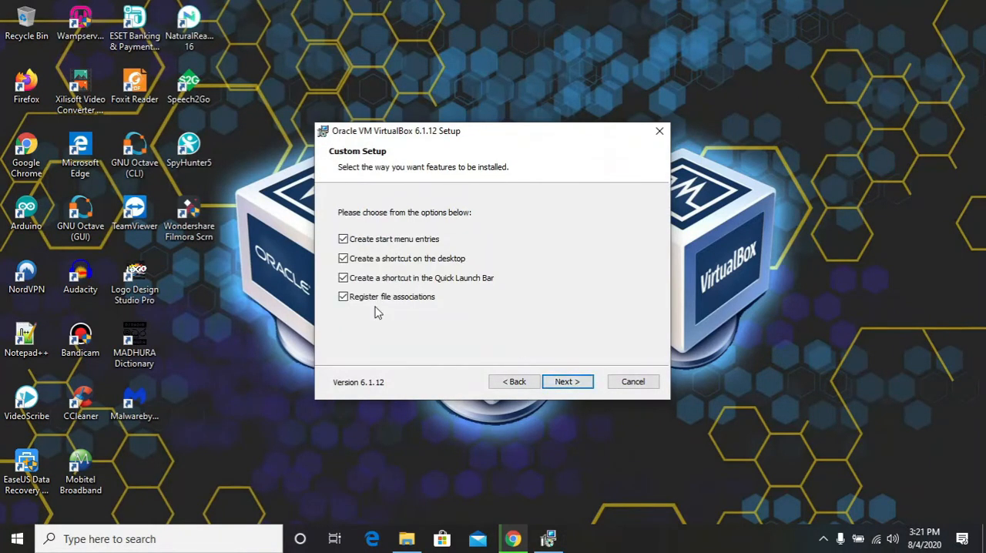
click(568, 385)
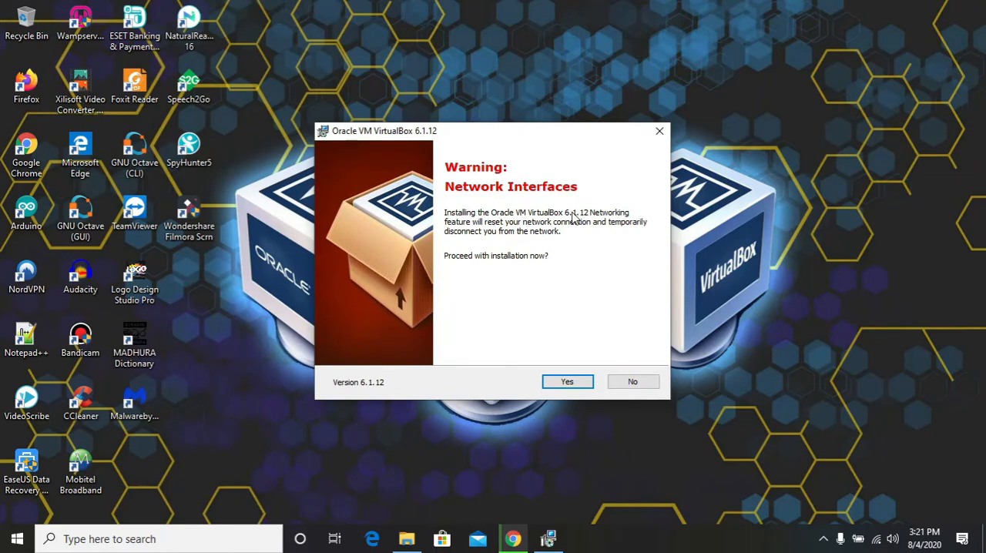
click(570, 388)
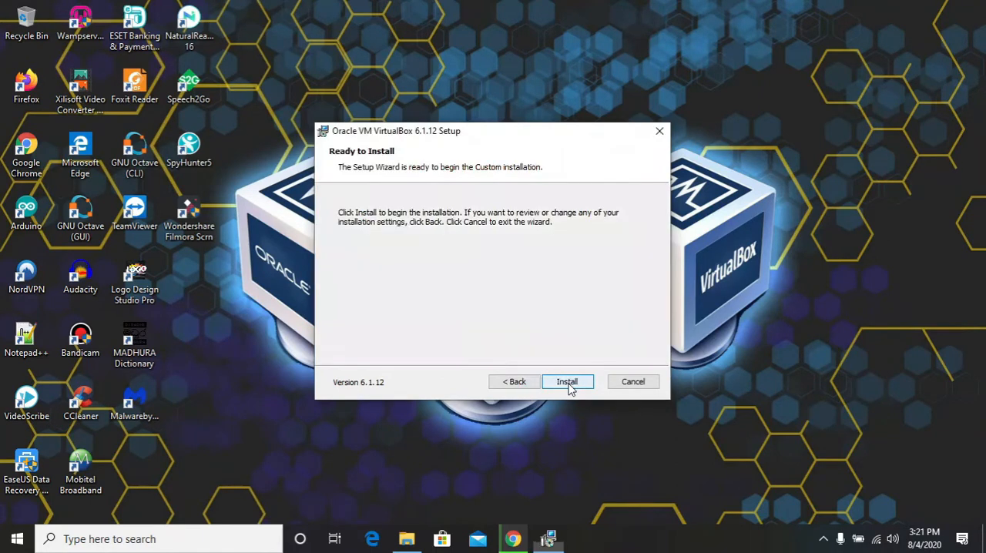
click(568, 382)
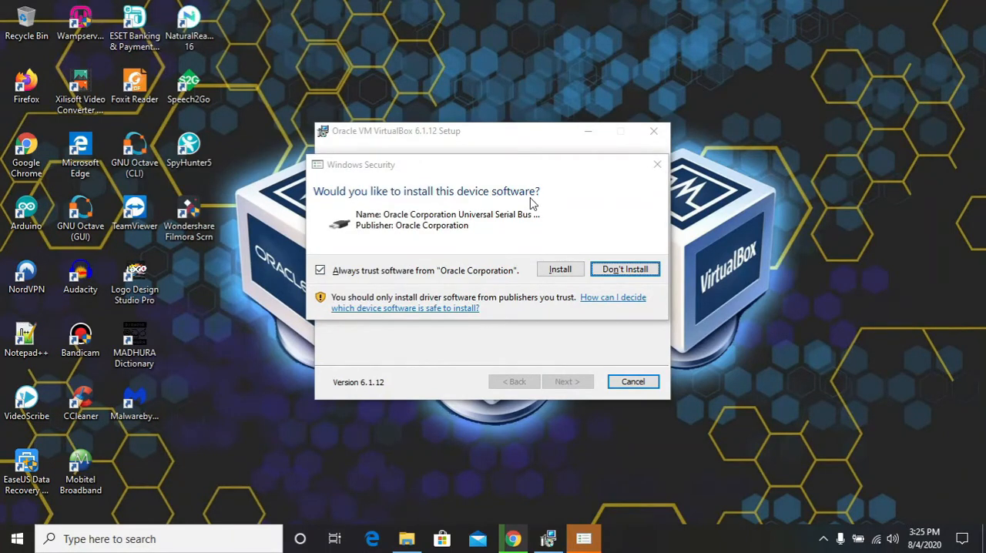
click(561, 271)
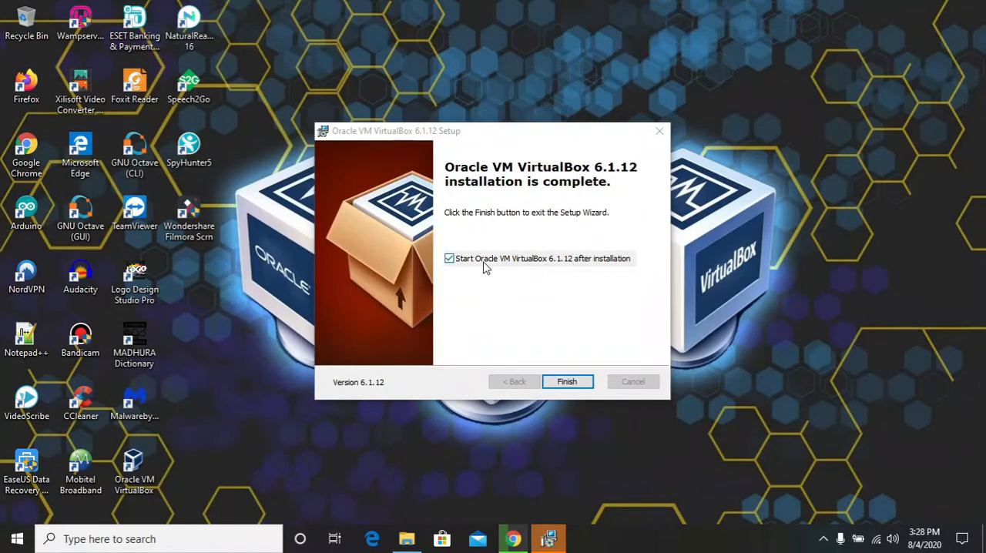
click(567, 382)
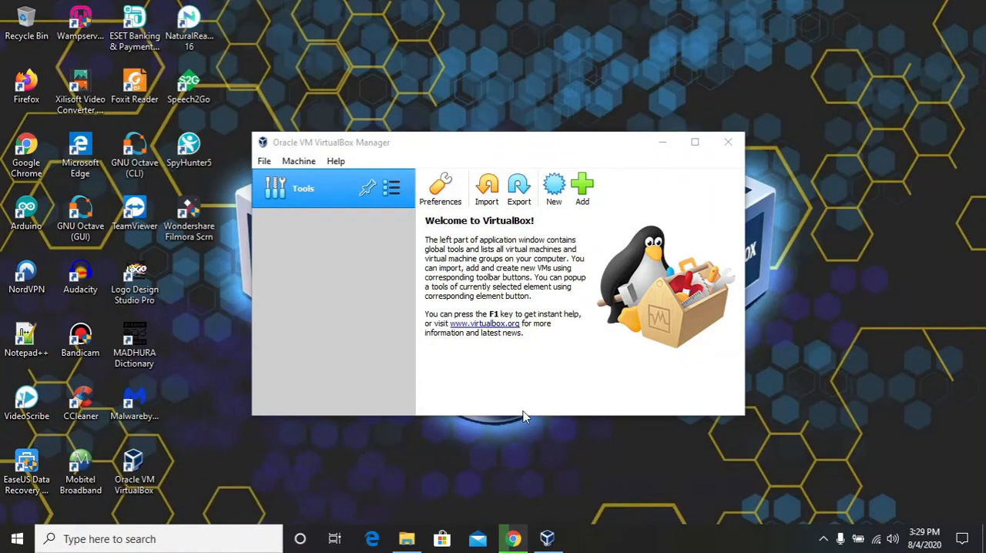
Start creating a new virtual machine, review the available operating system types, and enter the machine's name
click(555, 190)
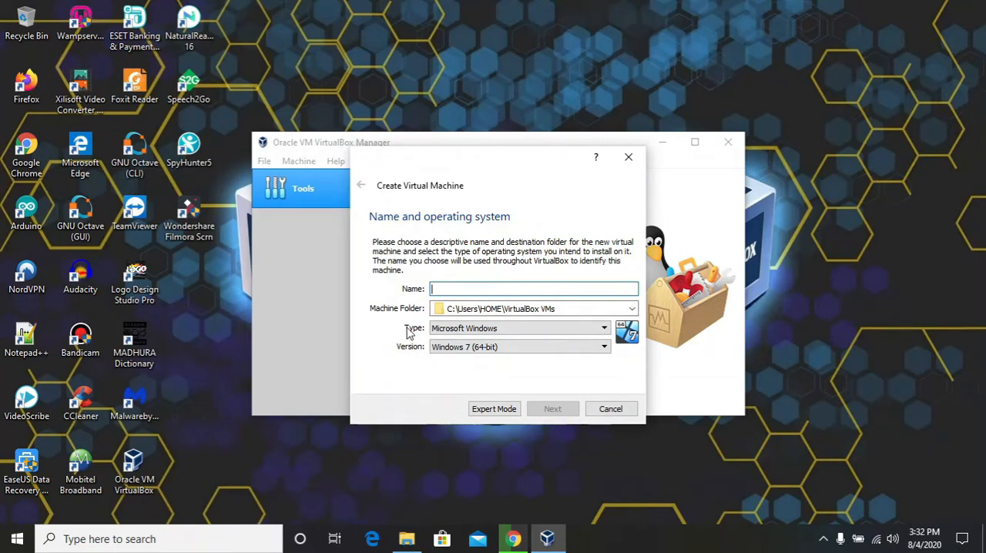
click(488, 329)
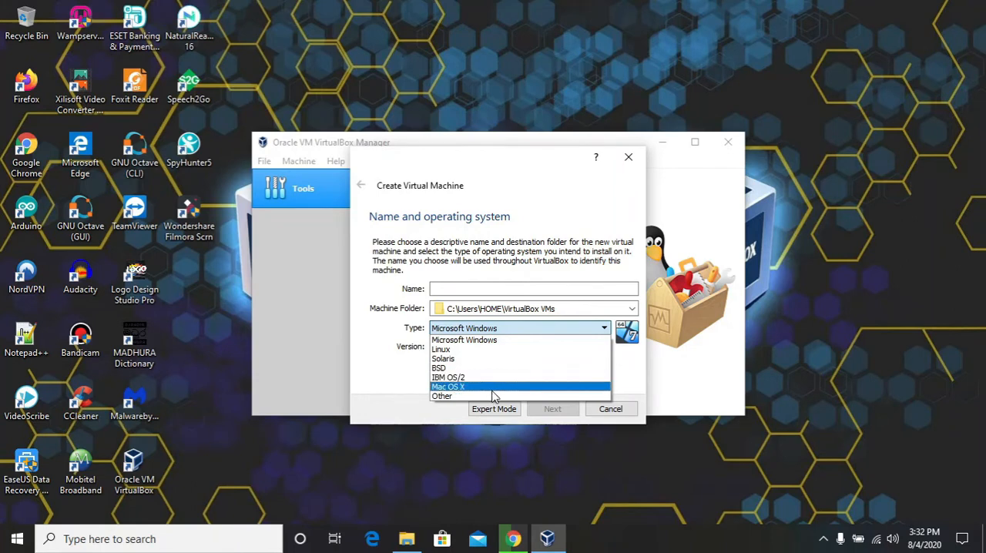
click(460, 338)
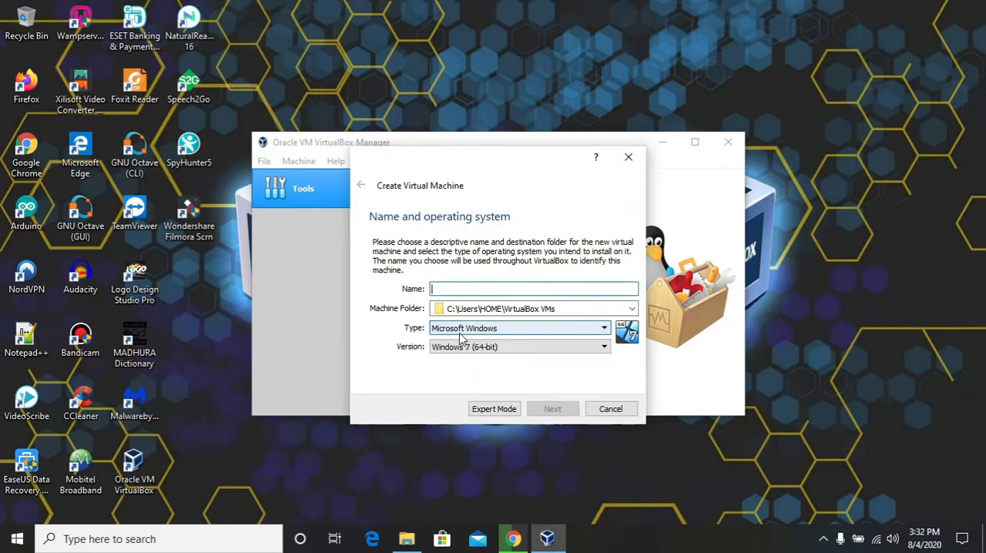
click(460, 330)
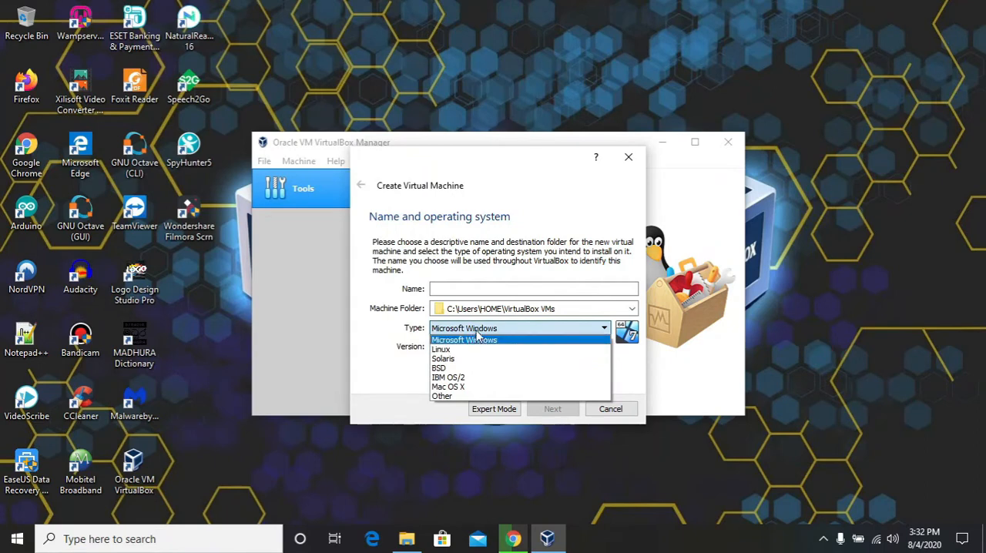
click(472, 337)
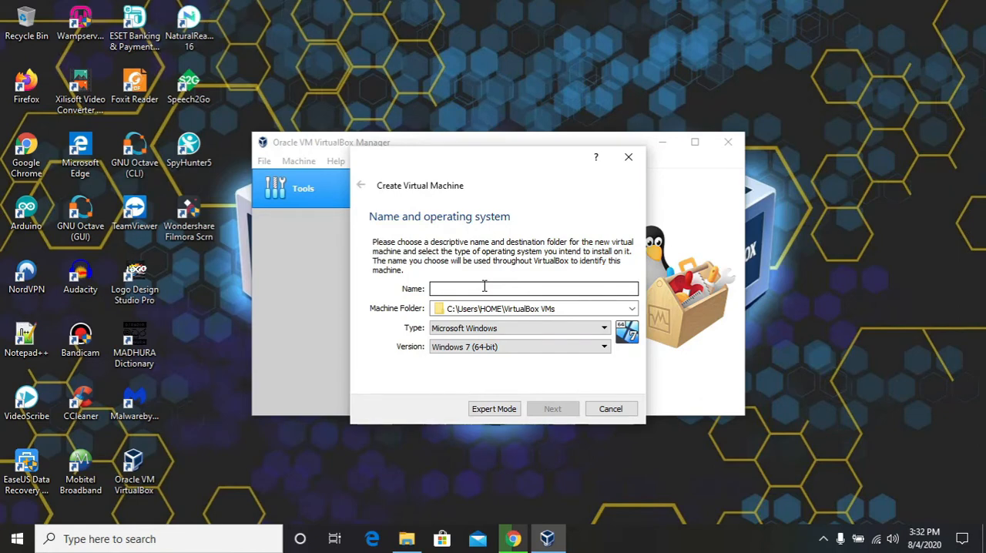
text(SL Dayan)
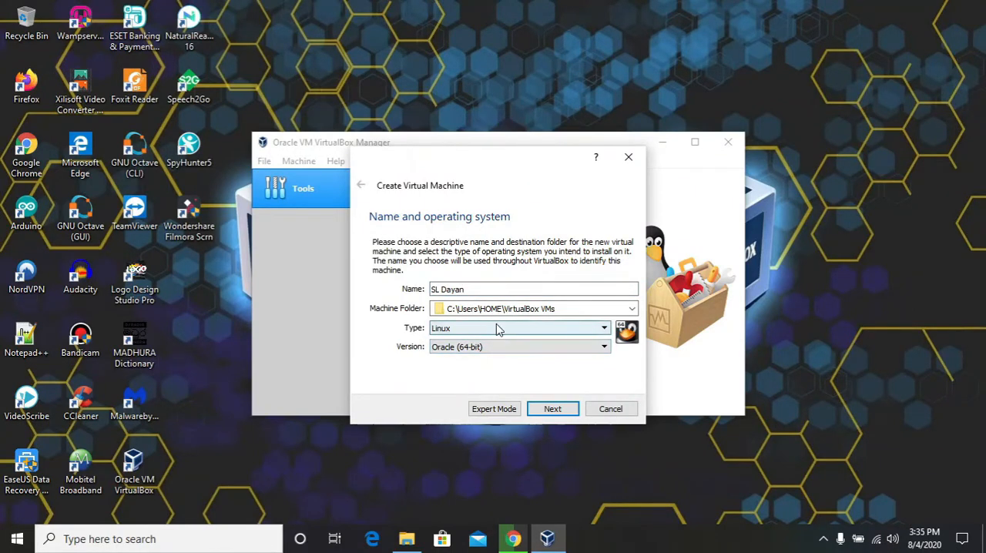
Set the new machine's operating system type to Linux and its version to Ubuntu (64-bit), and continue to the memory size
click(497, 328)
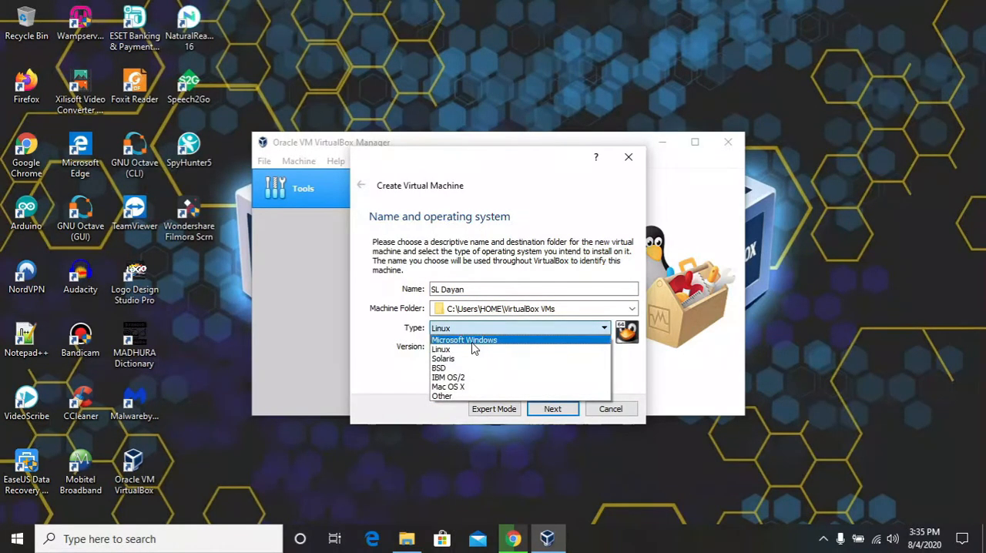
click(463, 349)
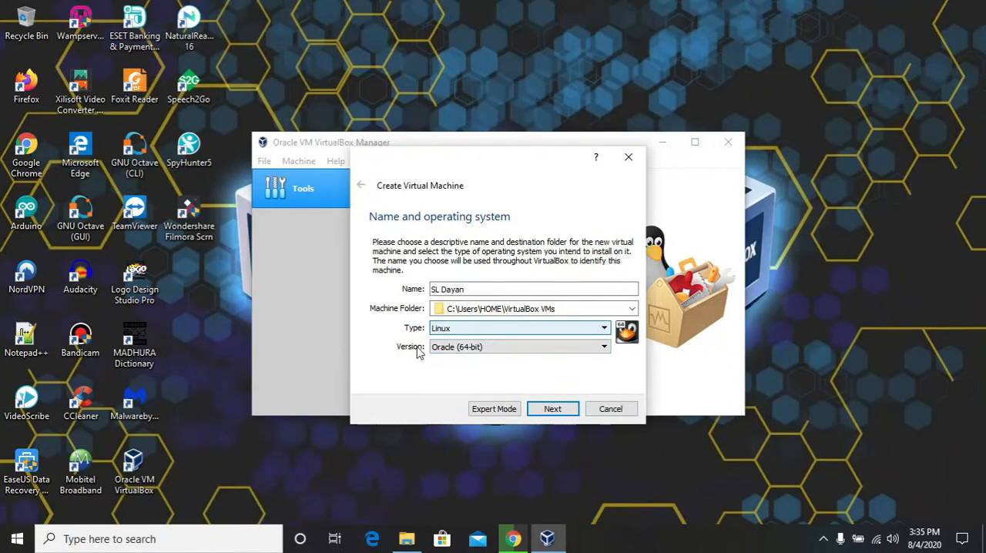
click(462, 347)
scroll(482, 426, down, 4)
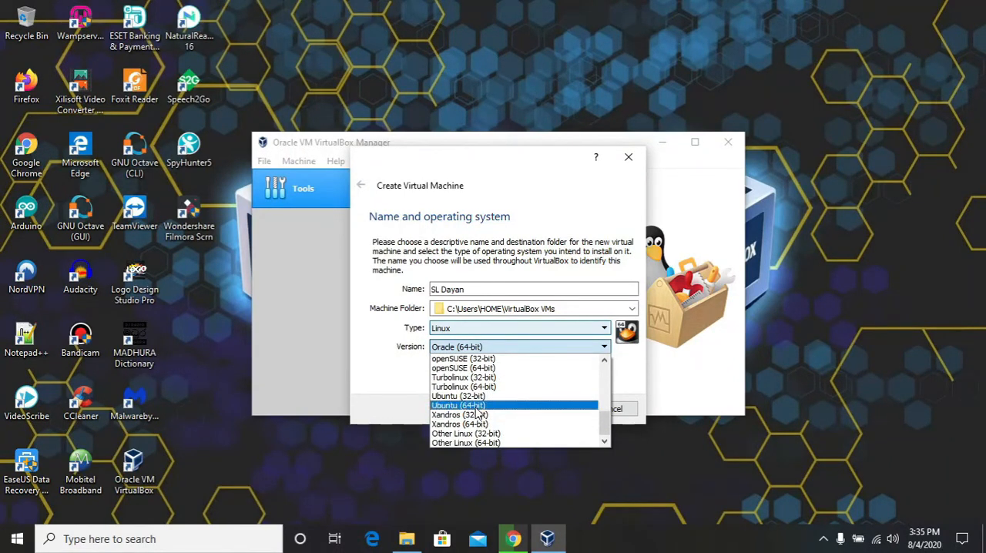
scroll(477, 414, up, 1)
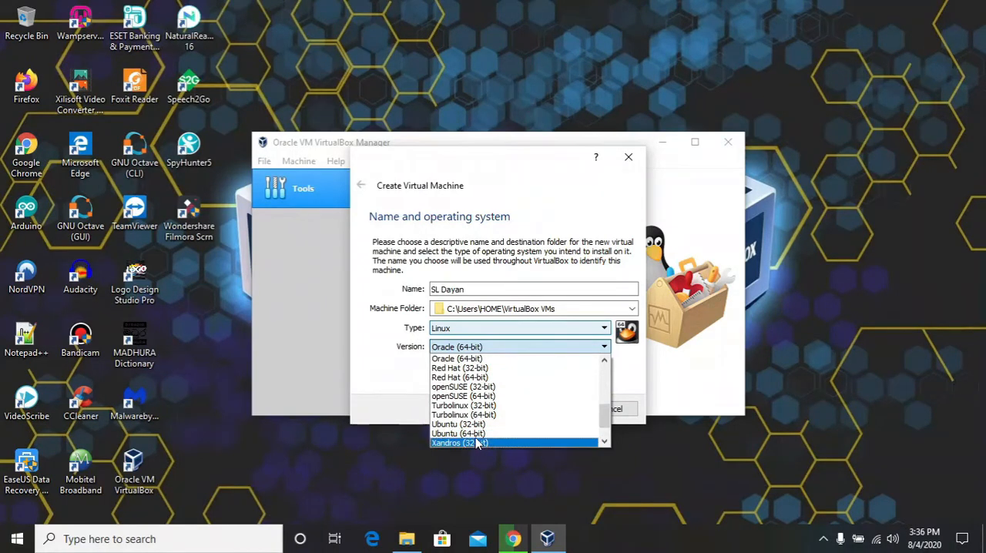
click(452, 435)
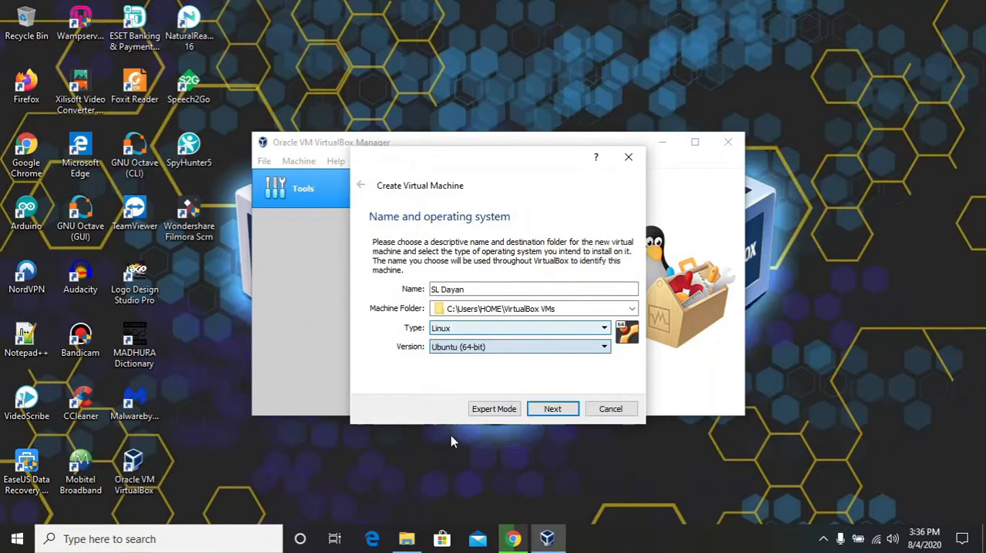
click(553, 409)
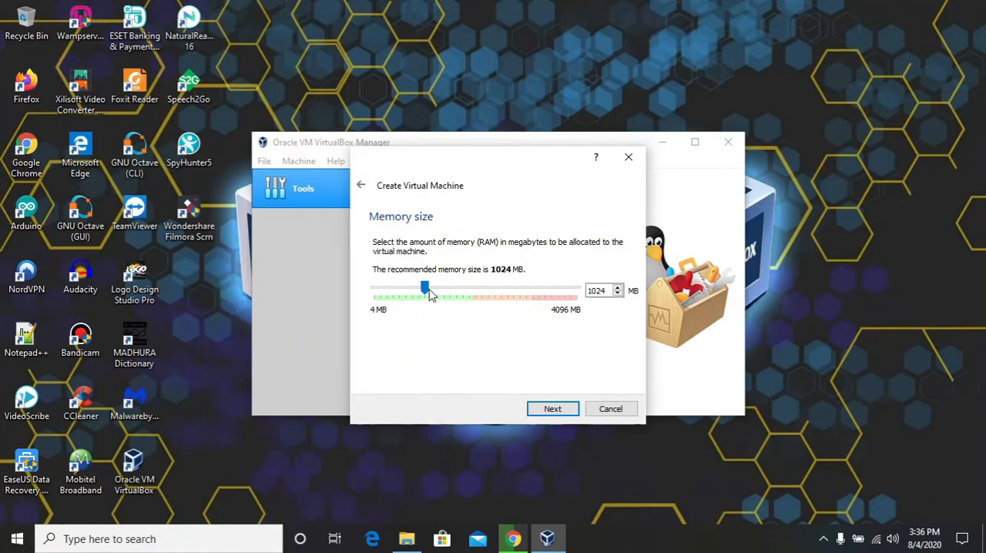
Keep 1024 MB of memory and set up a new virtual hard disk as a dynamically allocated VDI (VirtualBox Disk Image)
click(553, 409)
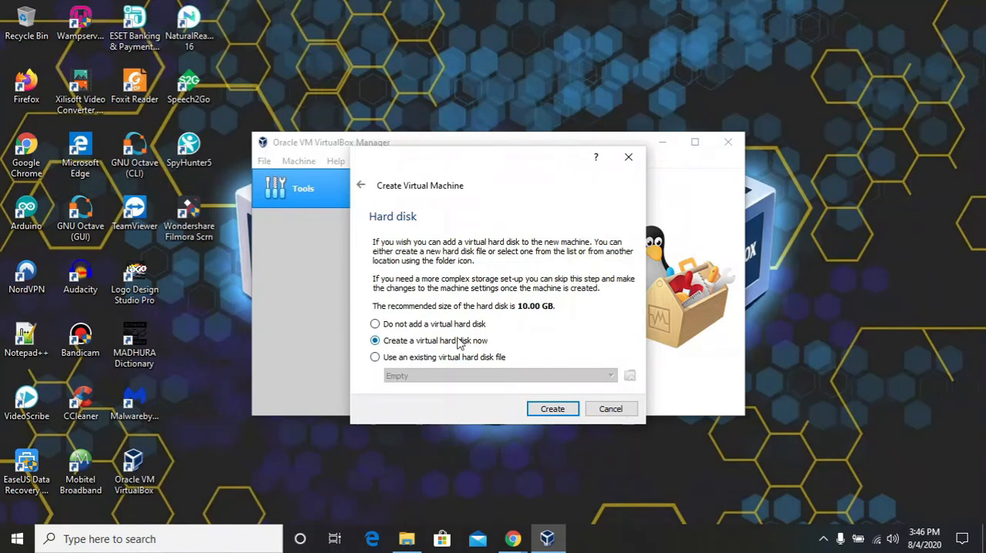
click(551, 413)
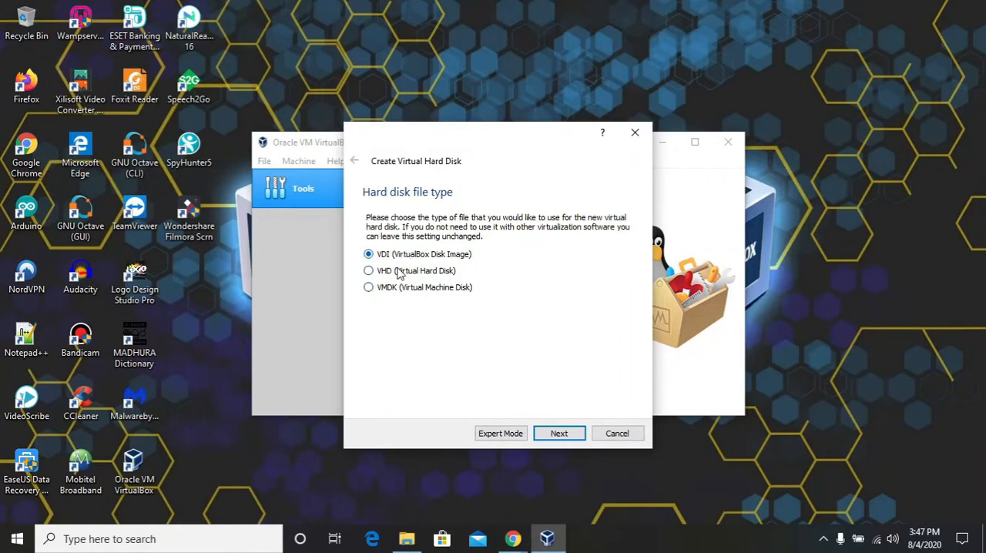
click(559, 434)
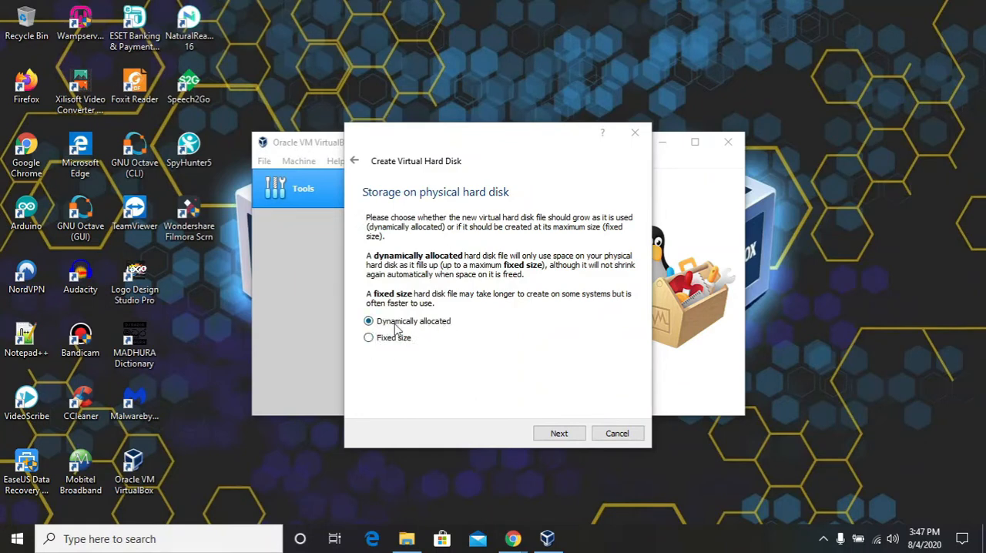
click(566, 434)
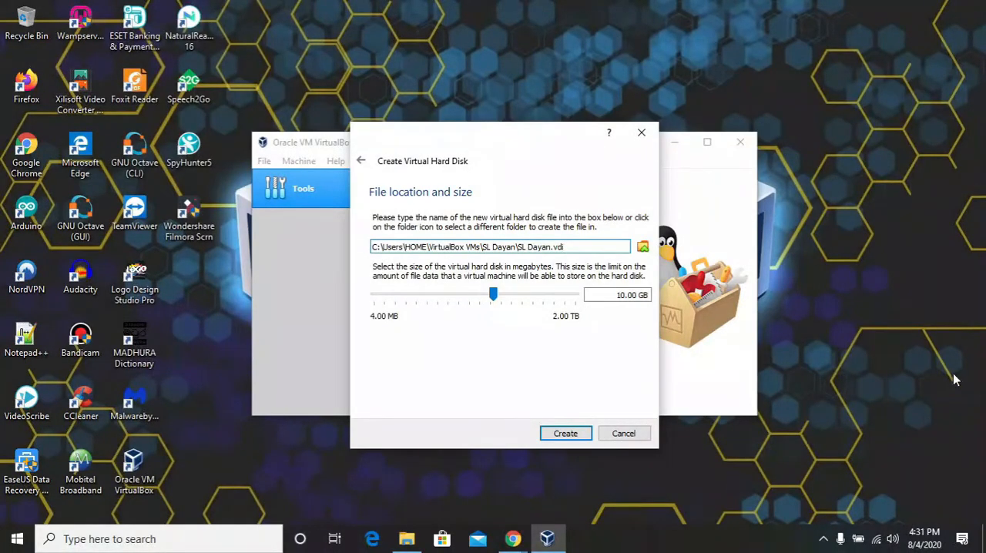
Edit the virtual hard disk's size, create the disk at the default file location, and maximize the VirtualBox Manager window
click(621, 295)
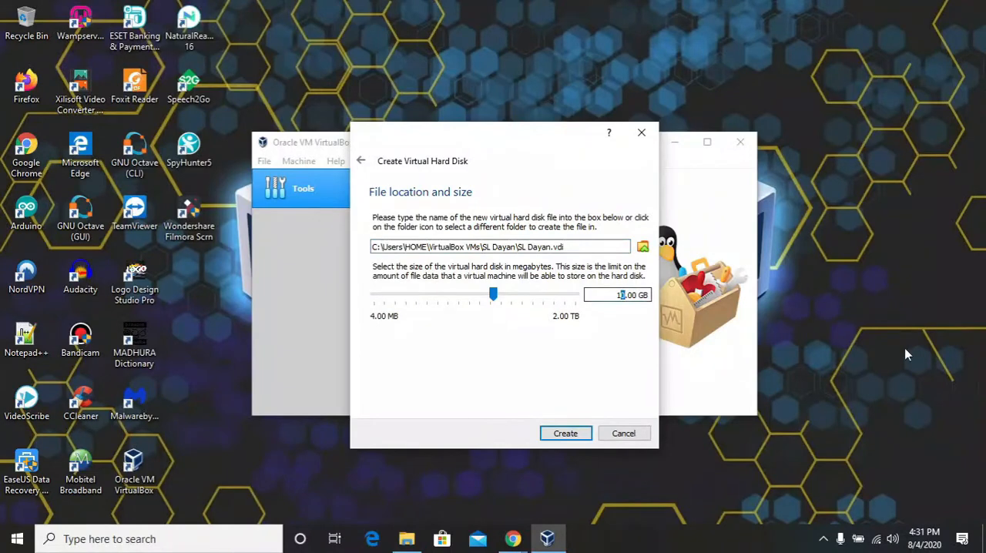
key(Delete)
text(4)
click(564, 434)
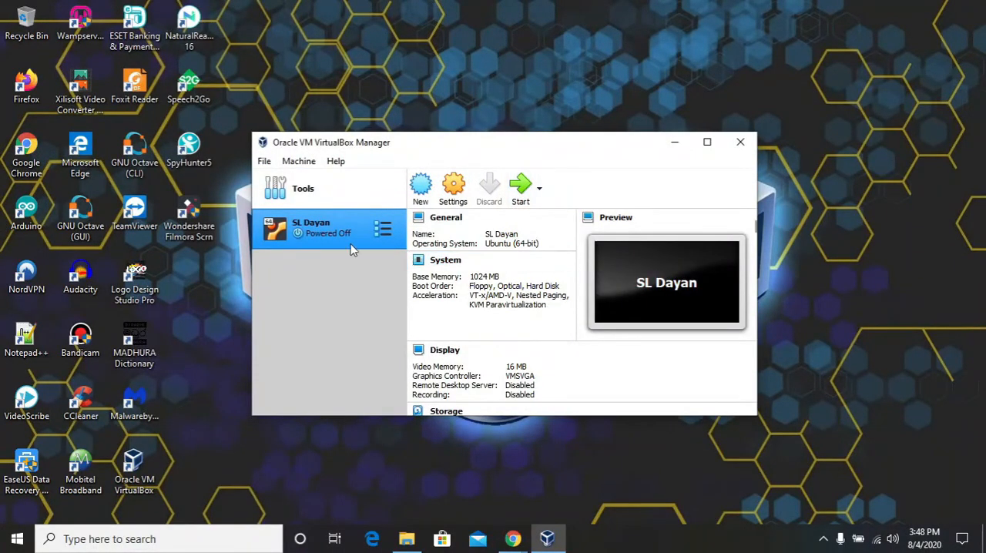
click(706, 142)
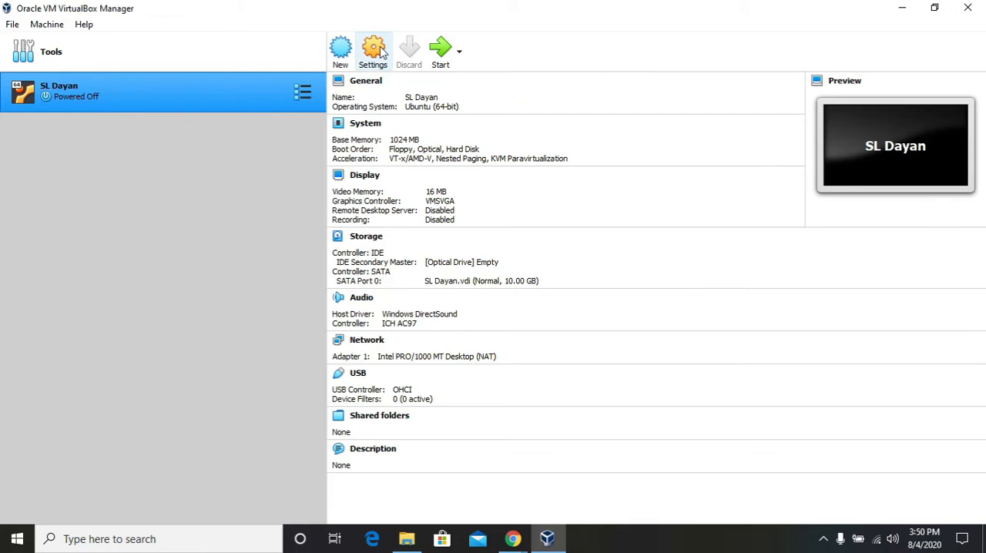
Open the virtual machine's system settings, set its processor count to 2, and check the acceleration options
click(377, 51)
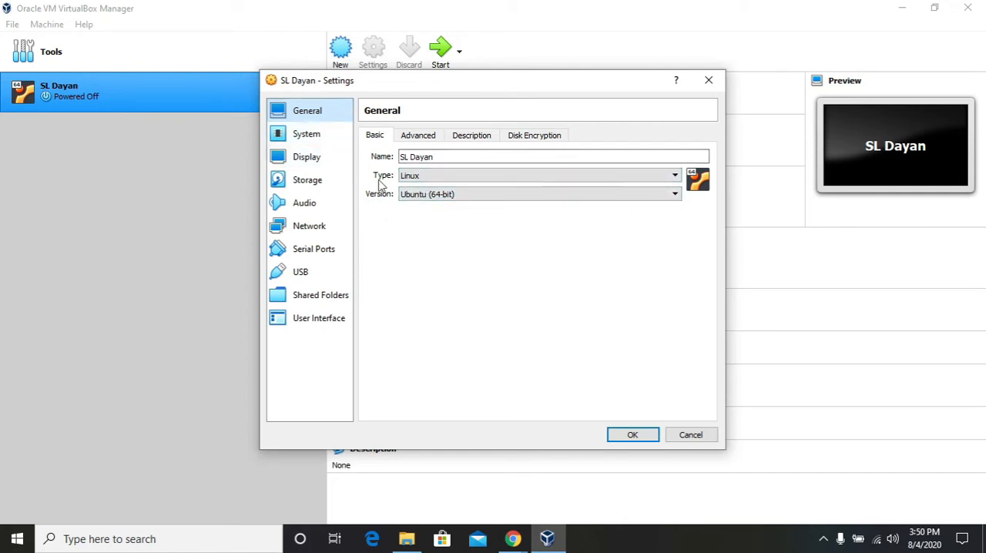
click(315, 137)
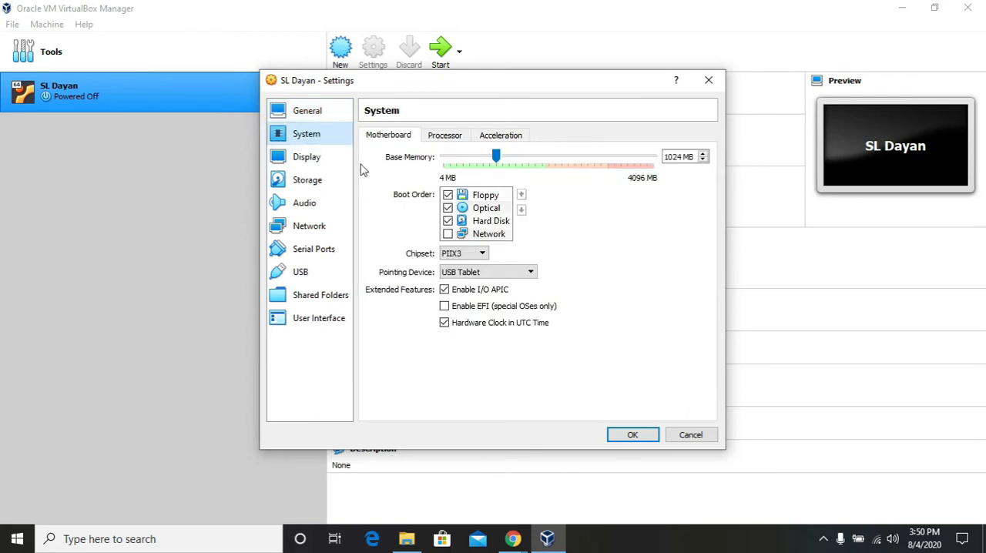
click(447, 137)
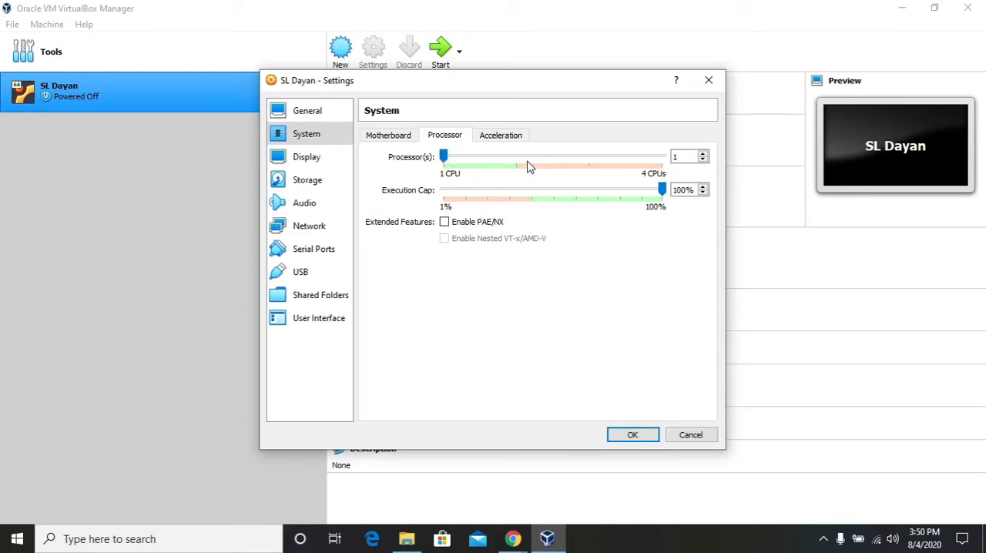
click(508, 159)
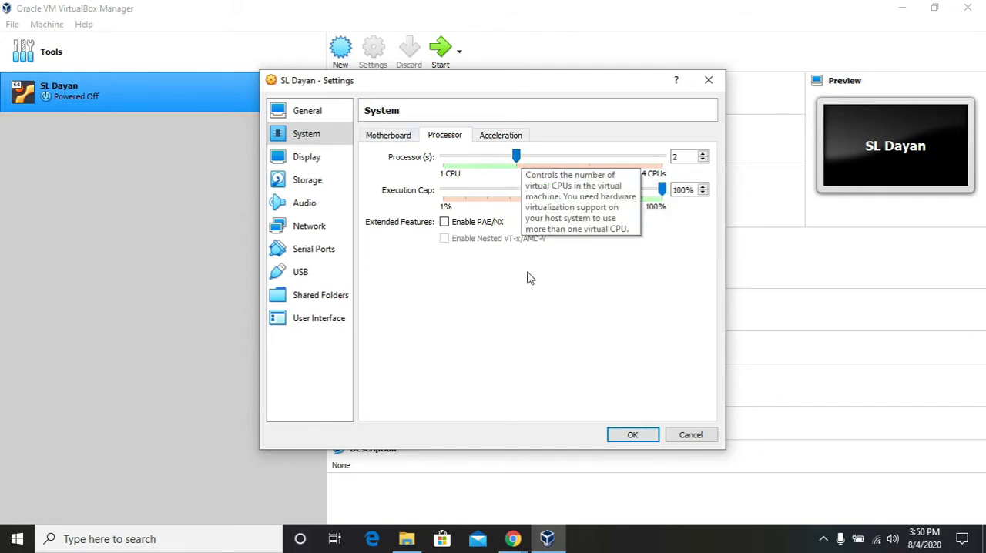
click(520, 137)
Set the machine's video memory to 128 MB and enable 3D acceleration in the display settings
click(298, 163)
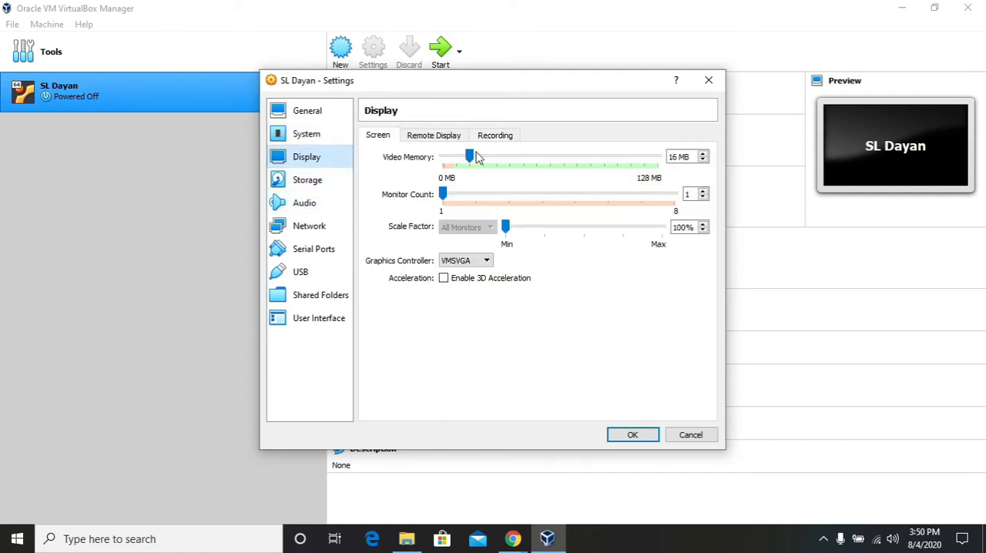
drag(469, 156, 692, 157)
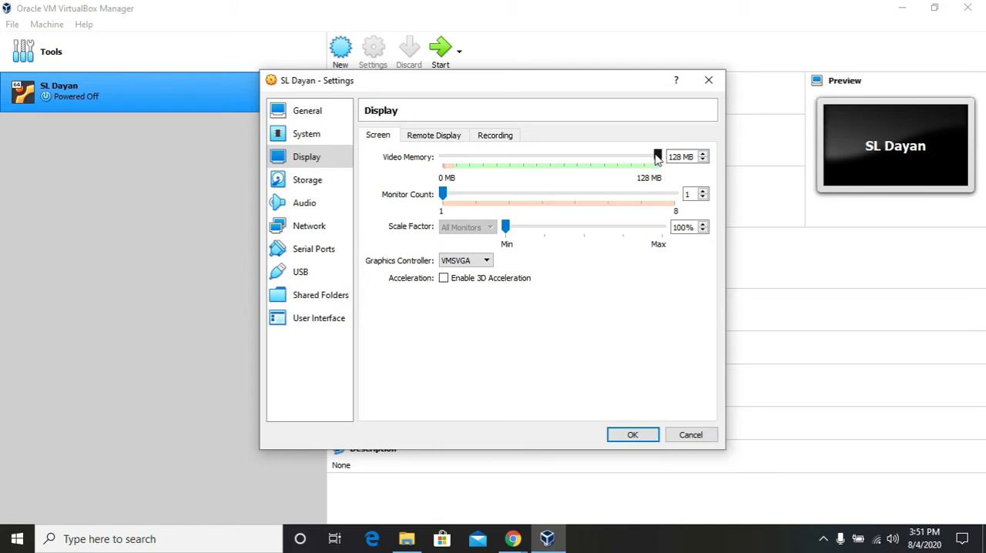
click(444, 280)
Attach the linuxmint-20-cinnamon-64bit image from Downloads to the IDE controller's optical drive in the storage settings
click(315, 183)
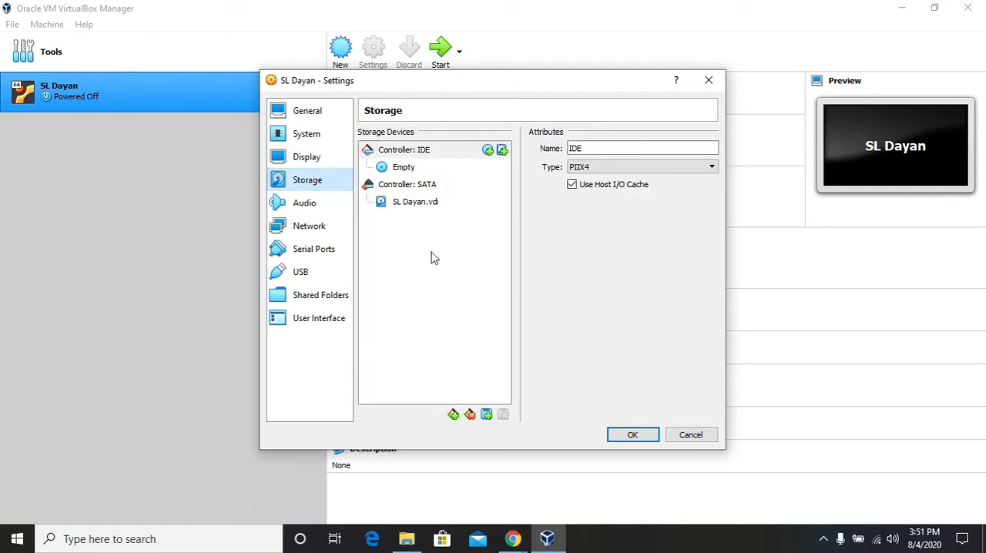
click(401, 170)
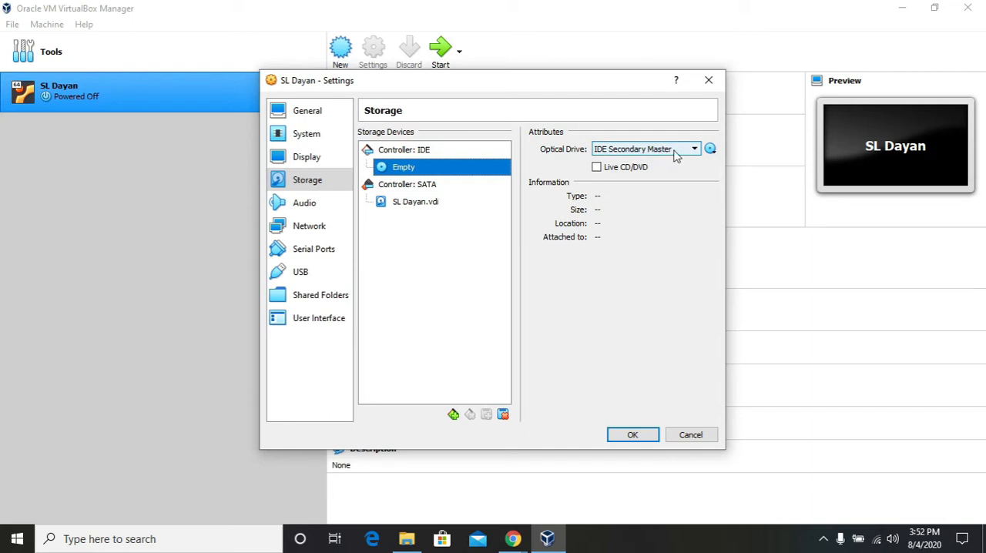
click(709, 149)
click(697, 185)
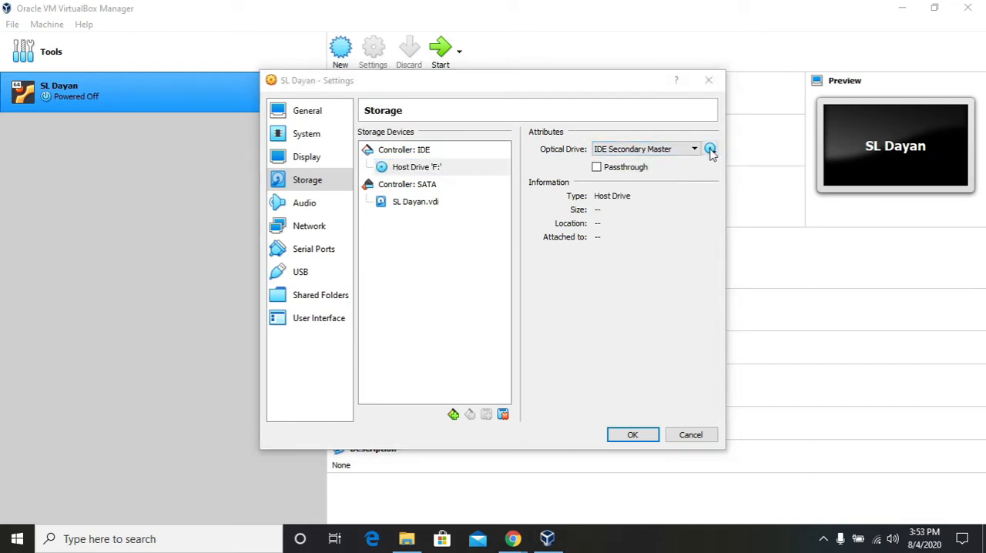
click(710, 149)
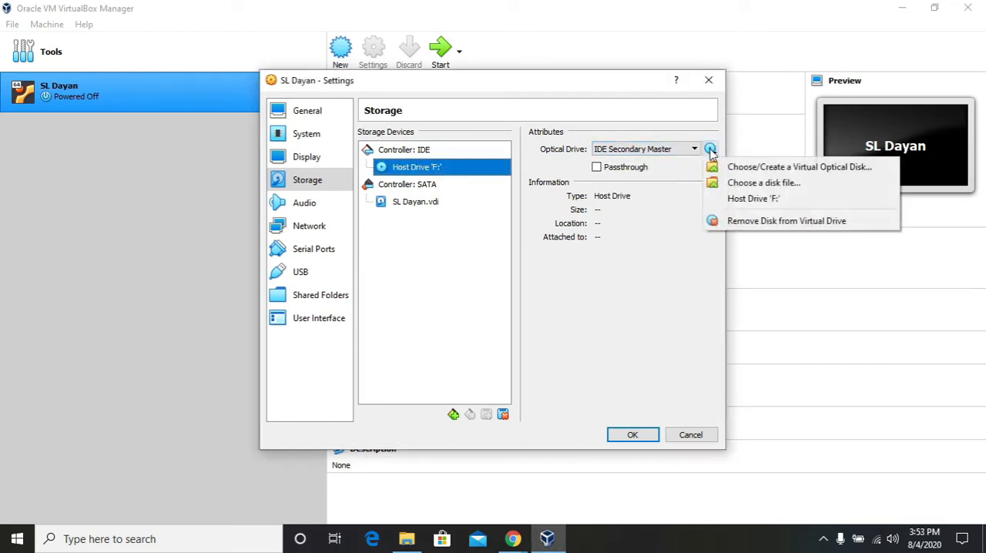
click(789, 185)
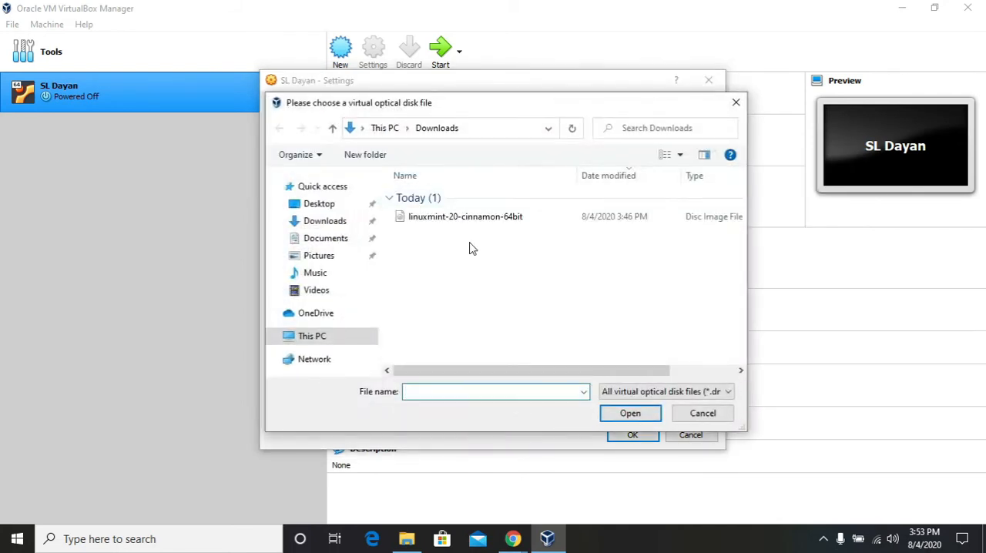
click(332, 224)
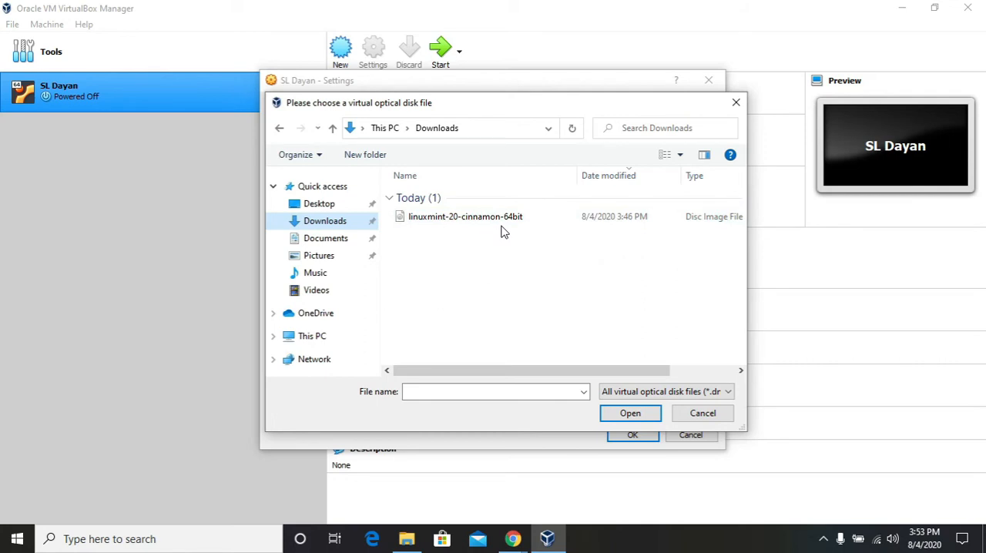
click(445, 222)
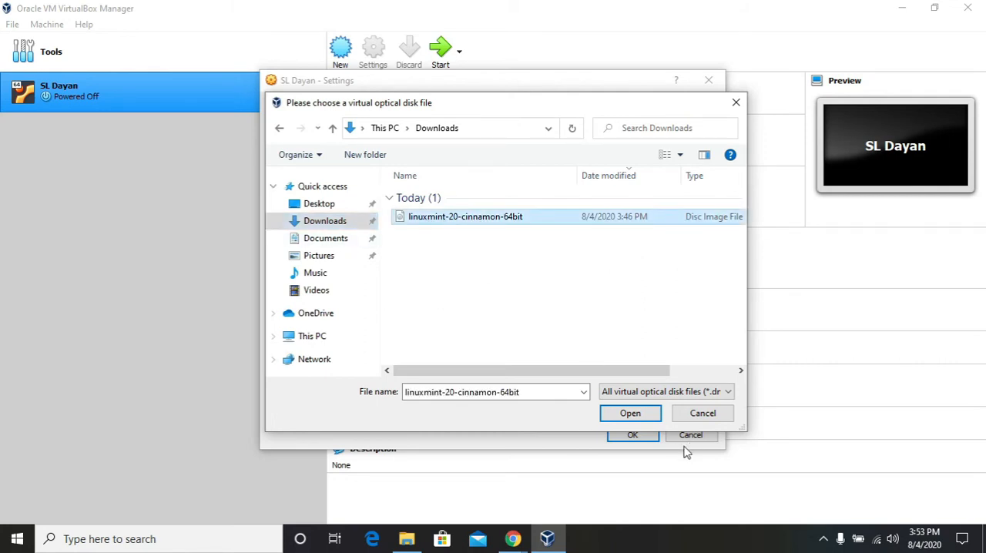
click(644, 419)
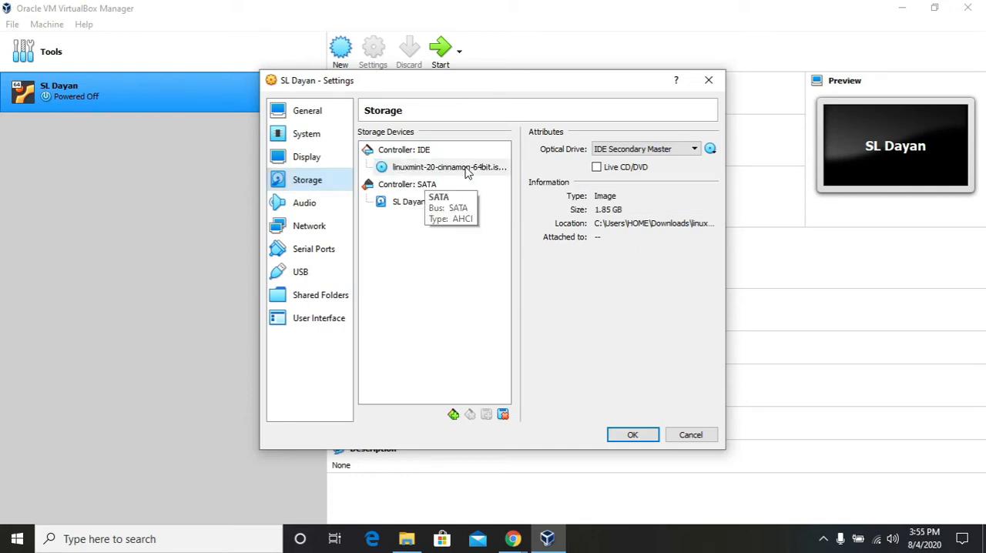
Review the virtual machine's audio, network, serial port and USB settings
click(318, 208)
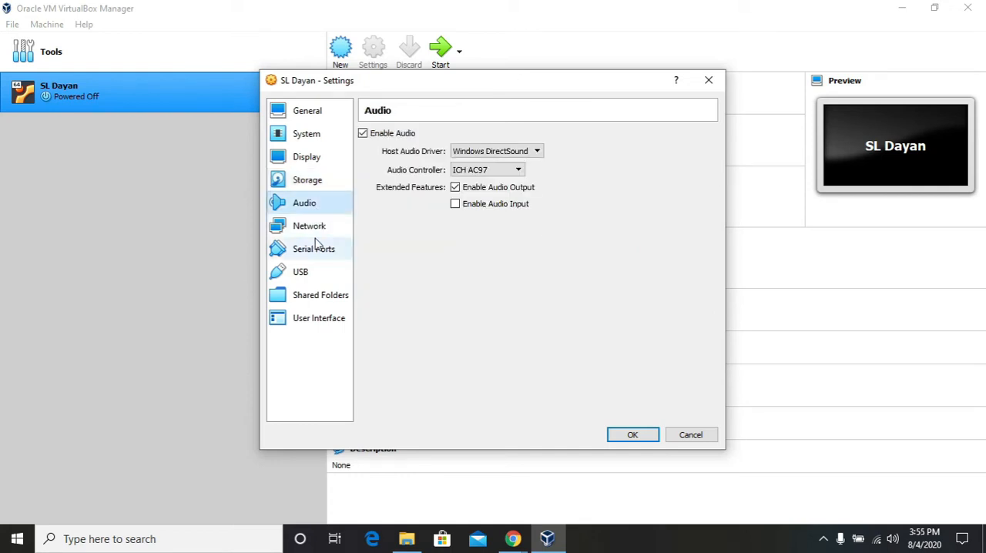
click(312, 227)
click(318, 251)
click(304, 274)
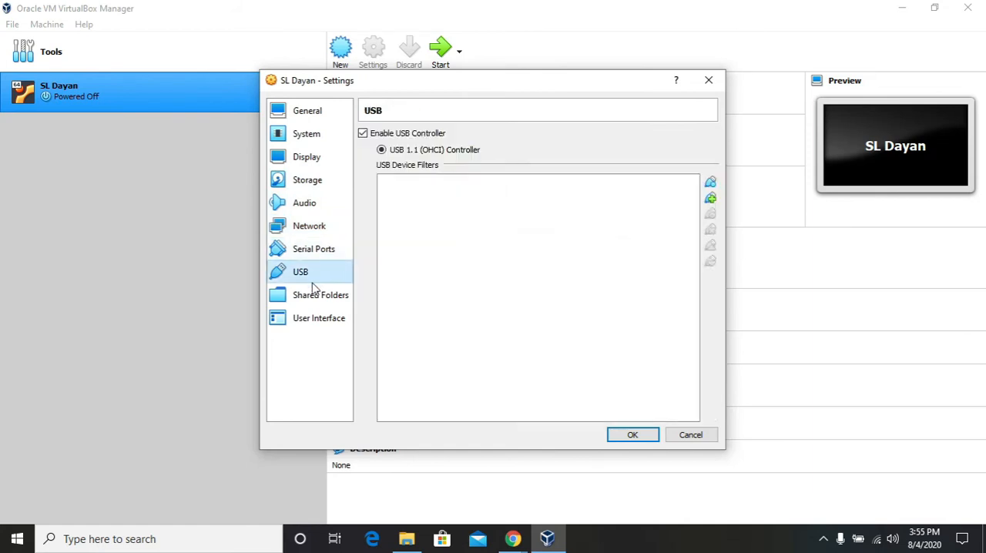
Add the host's Downloads folder as a shared folder of the virtual machine and save the settings
click(321, 298)
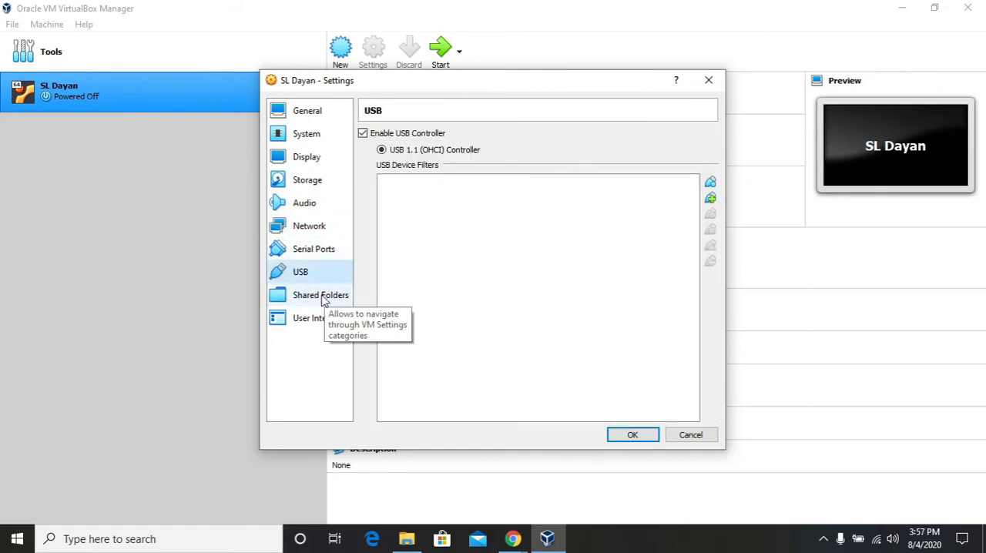
click(323, 299)
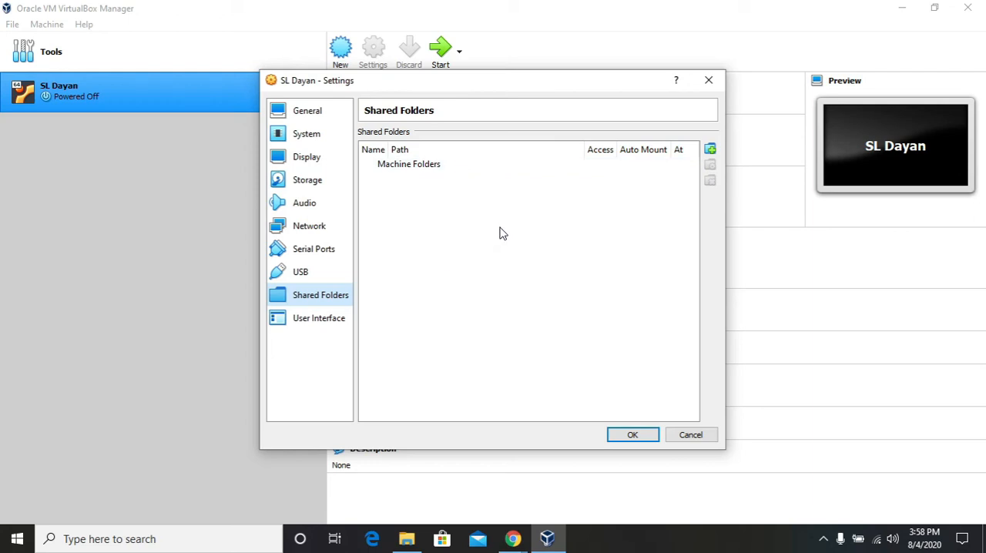
click(710, 150)
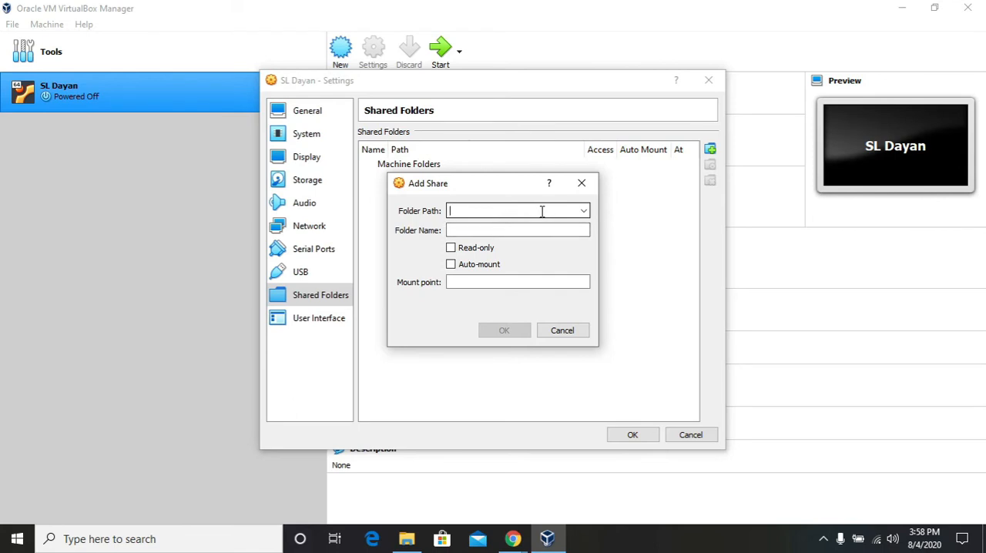
click(582, 211)
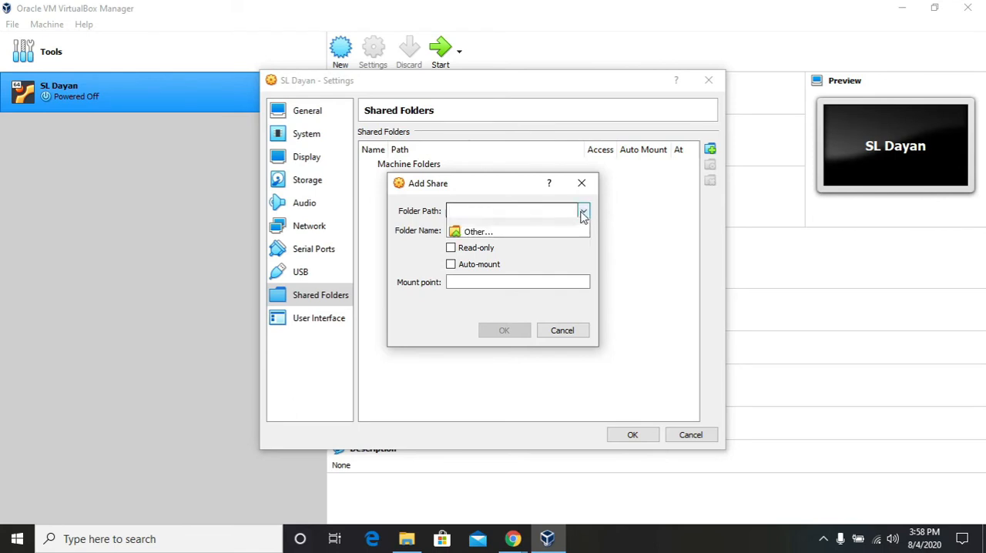
click(533, 235)
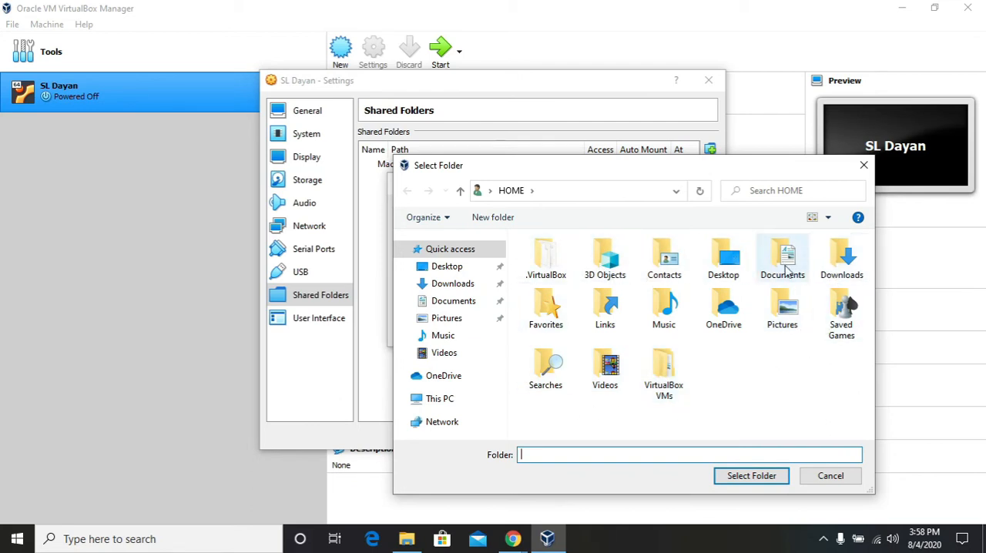
click(847, 260)
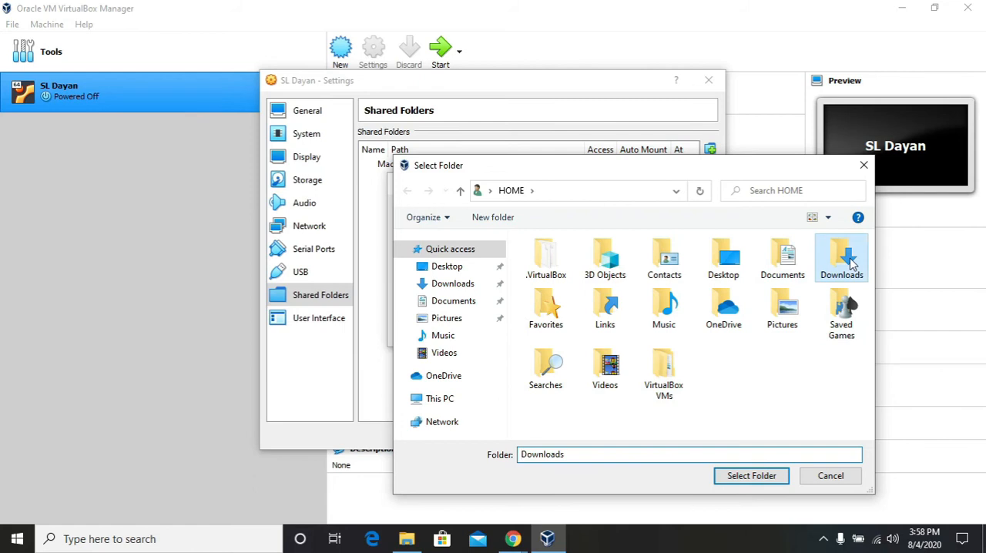
click(751, 476)
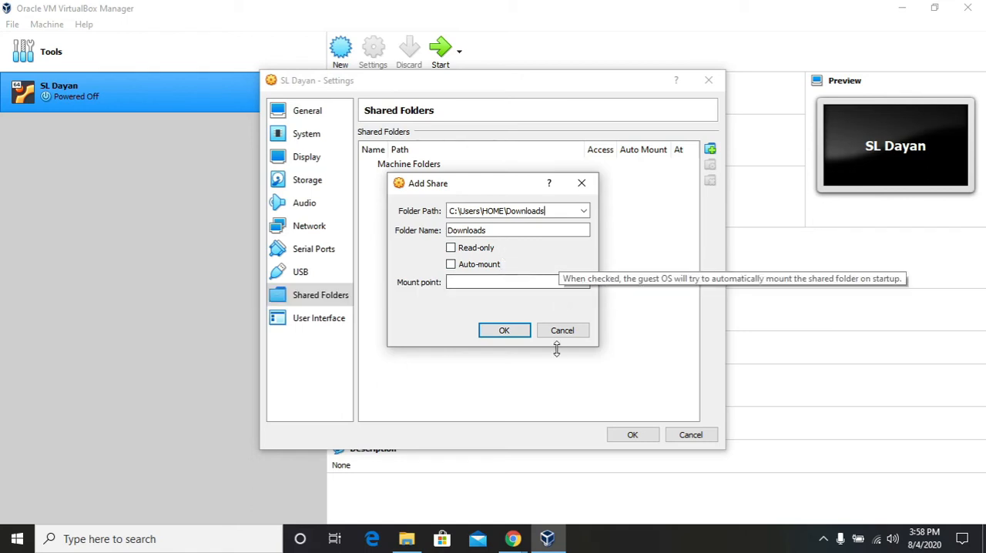
click(520, 335)
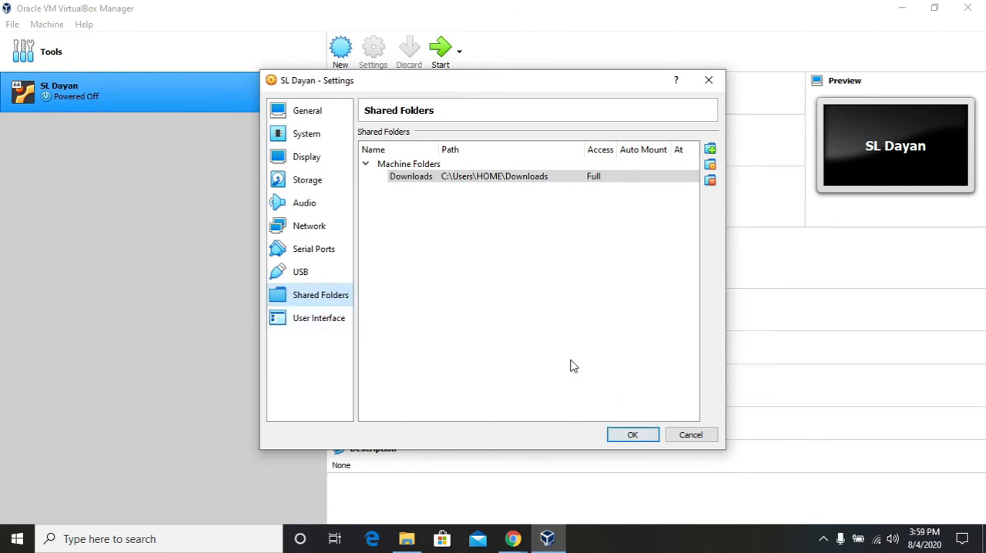
click(632, 435)
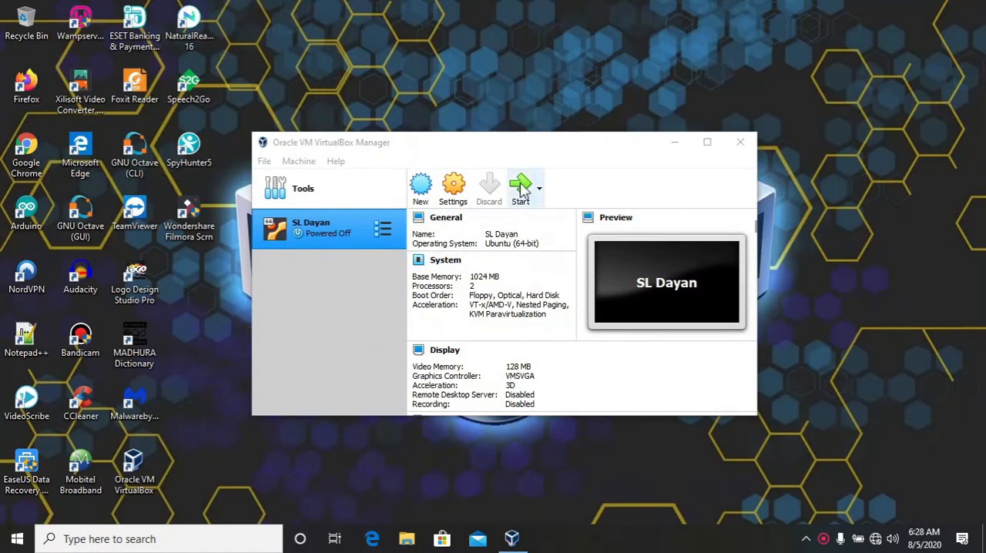
Start the virtual machine, bring its window into clear view, and boot with the Start Linux Mint option
click(520, 193)
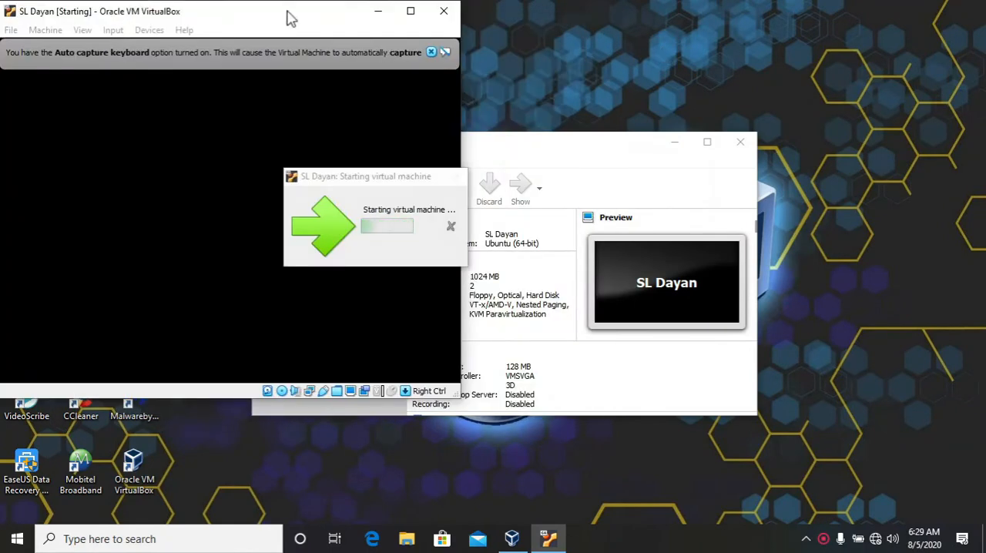
click(675, 142)
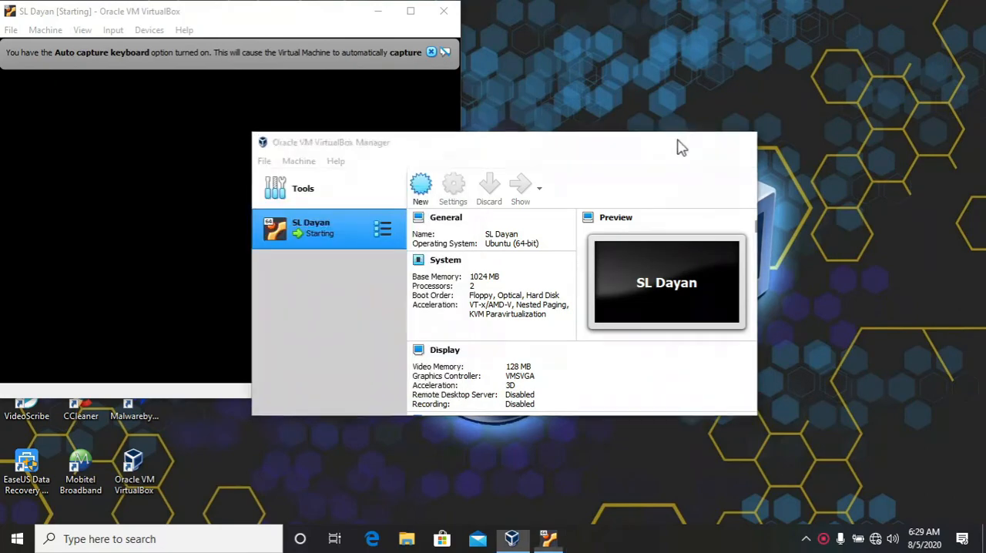
drag(197, 15, 559, 66)
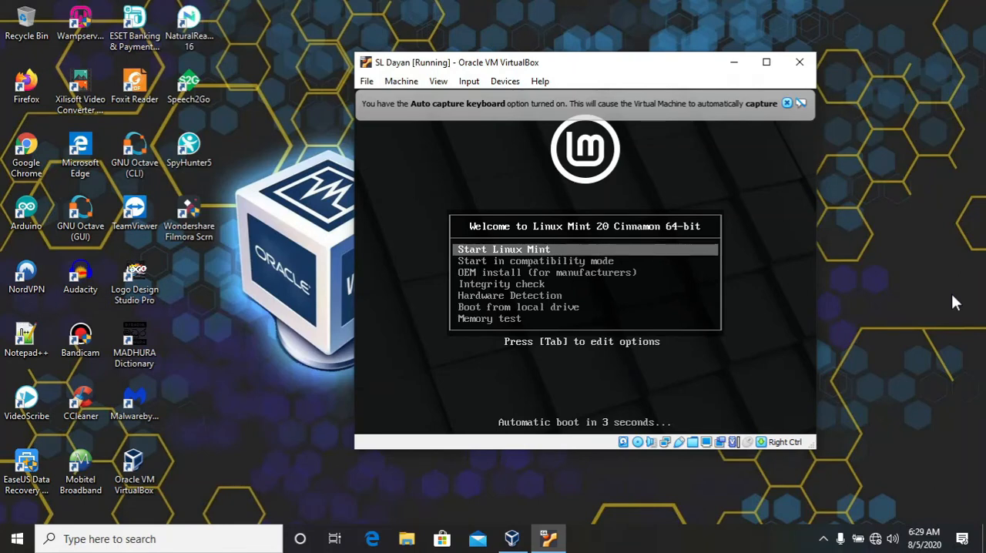
key(Return)
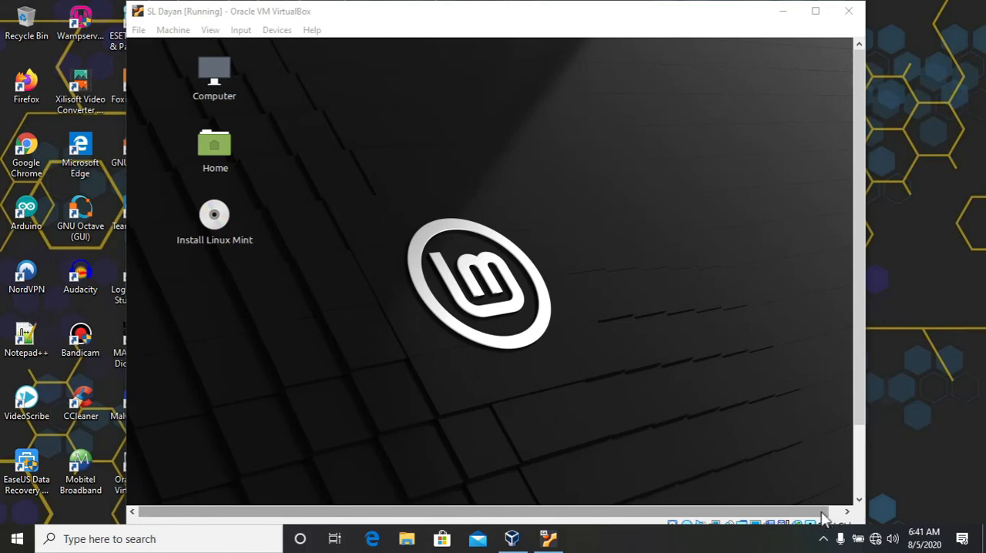
Launch the Linux Mint installer and proceed with English, the English (US) keyboard layout, and multimedia codecs enabled
click(213, 239)
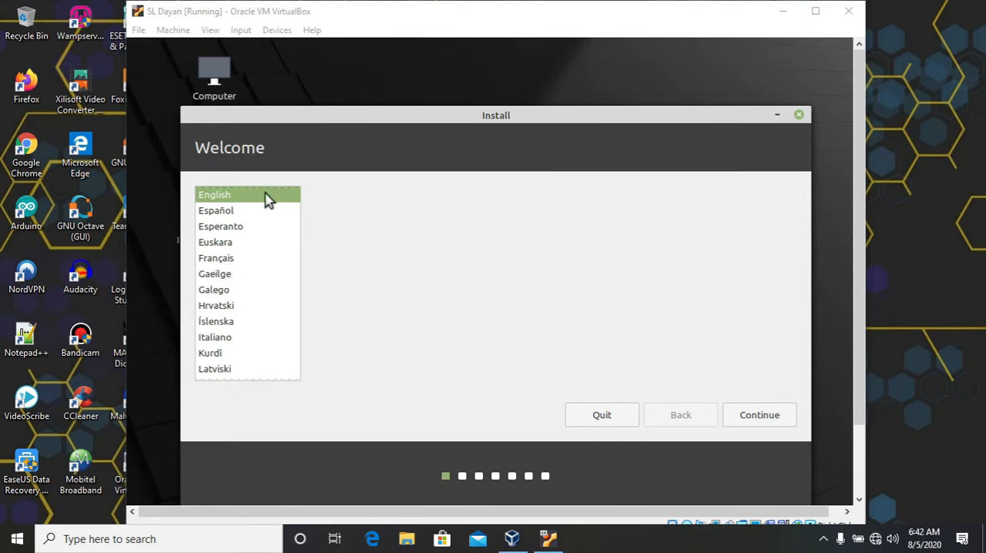
click(763, 425)
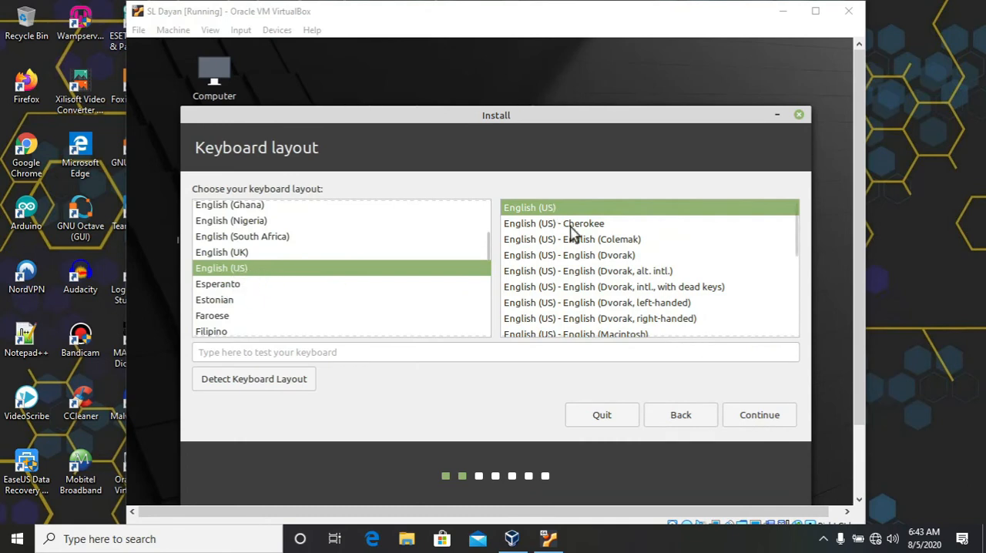
click(776, 422)
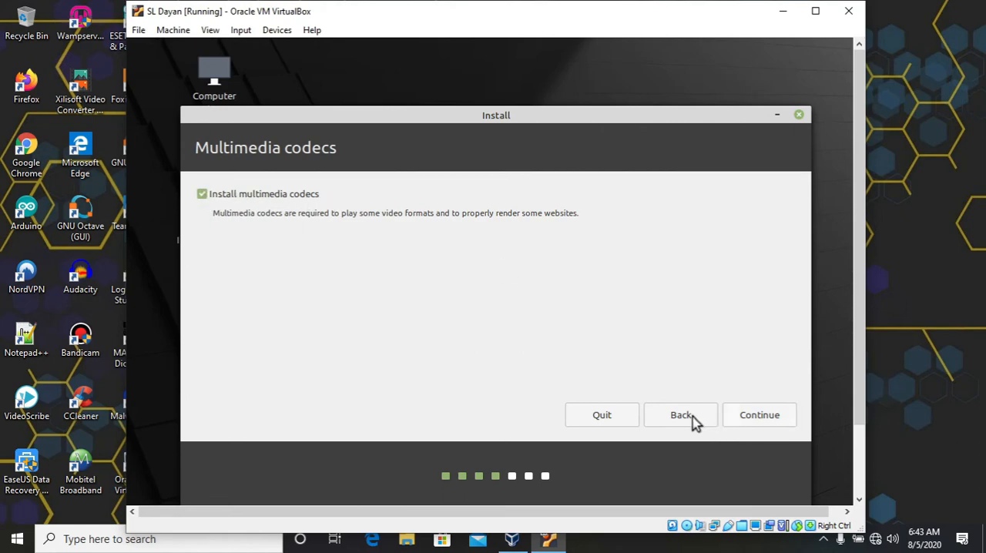
click(779, 425)
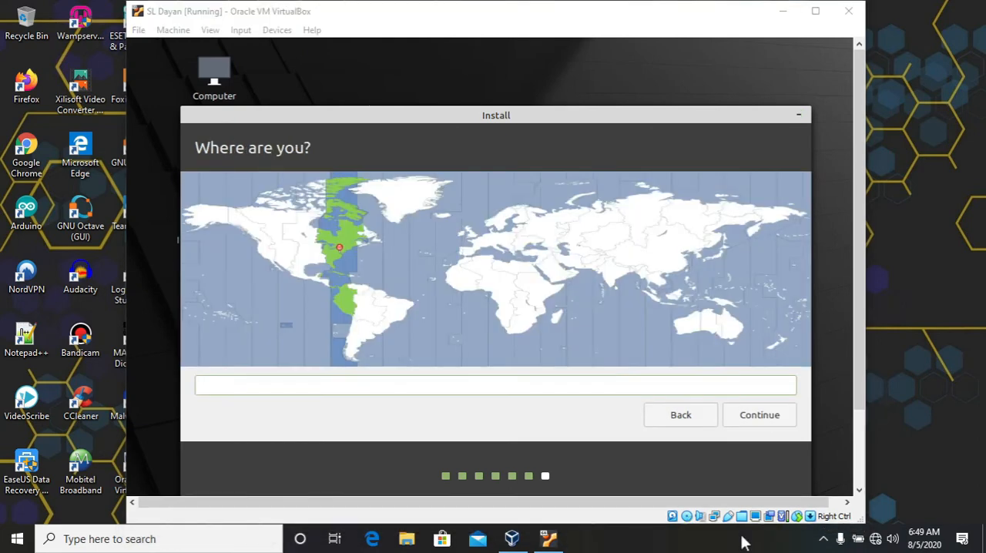
Set the installer's time zone to Sri Lanka Time and continue to the account details
click(566, 13)
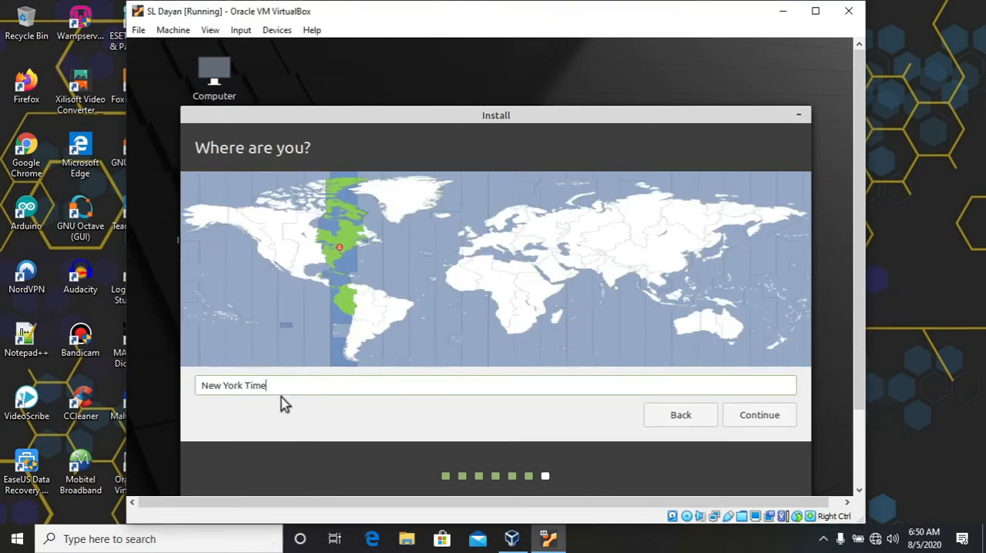
drag(275, 387, 192, 381)
text(Sri)
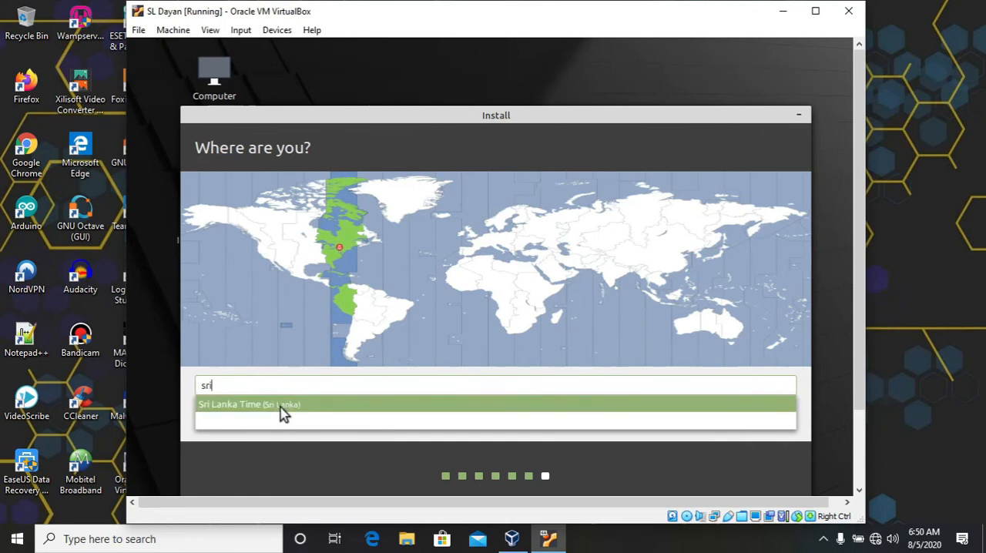
click(281, 413)
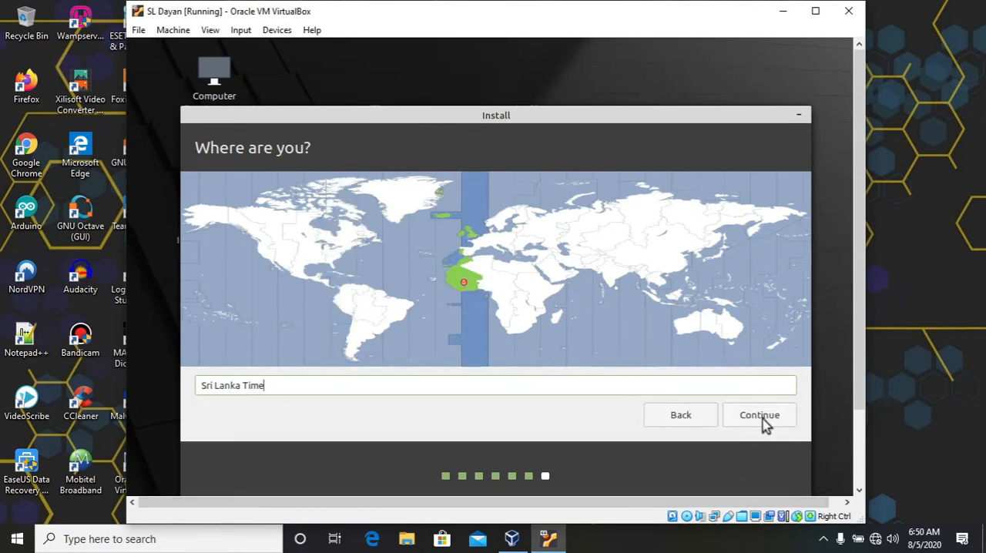
click(759, 419)
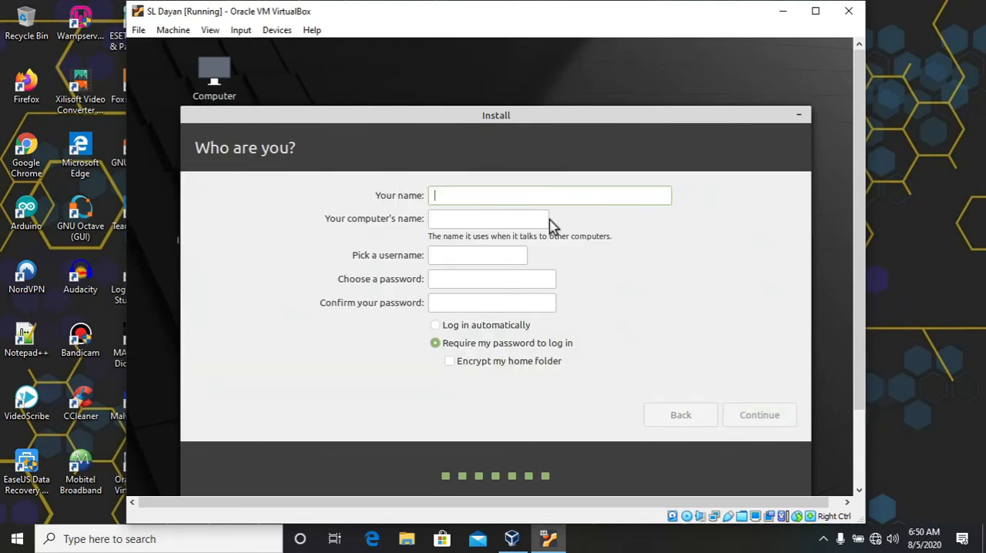
Enter the user's full name in the installer's account details, keeping the suggested computer name and username
text(SL Dayan)
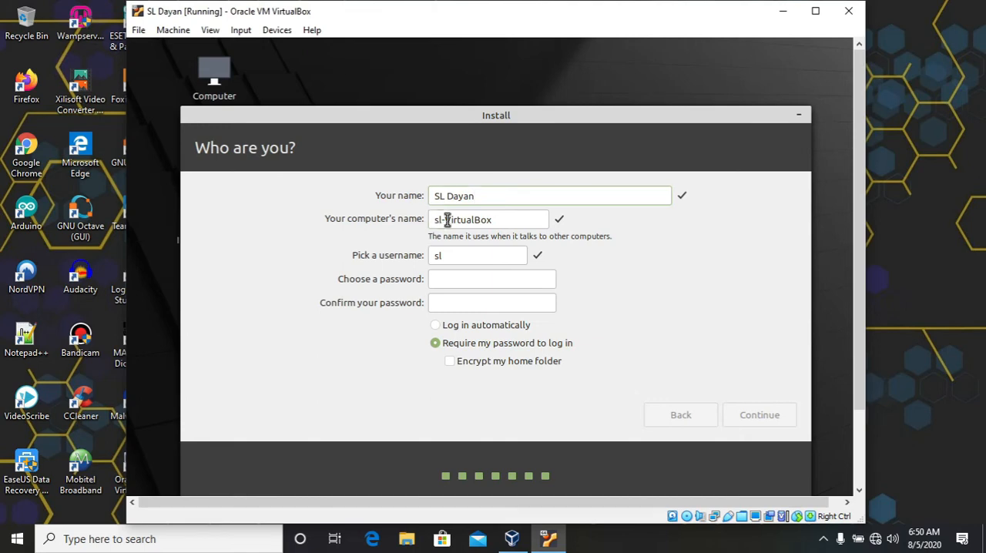
drag(433, 220, 513, 220)
Enter and confirm the account password, keep it required for login, and continue the installation
text(•)
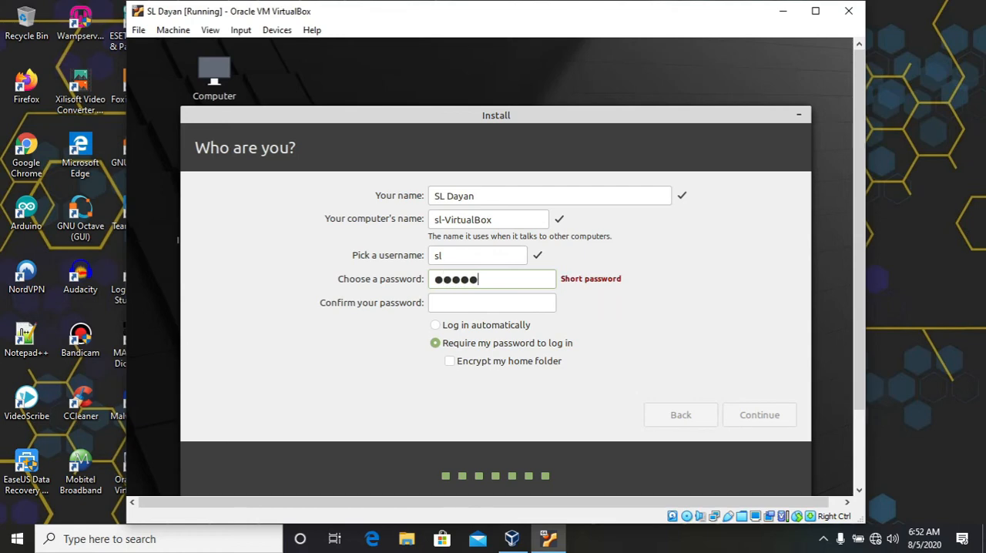
text(*****)
key(Tab)
text(**********)
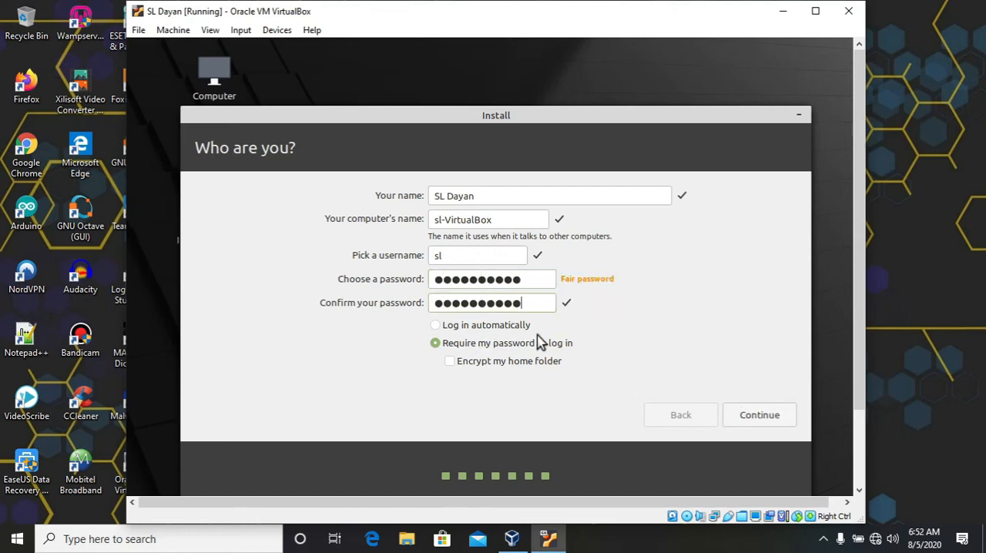
click(615, 542)
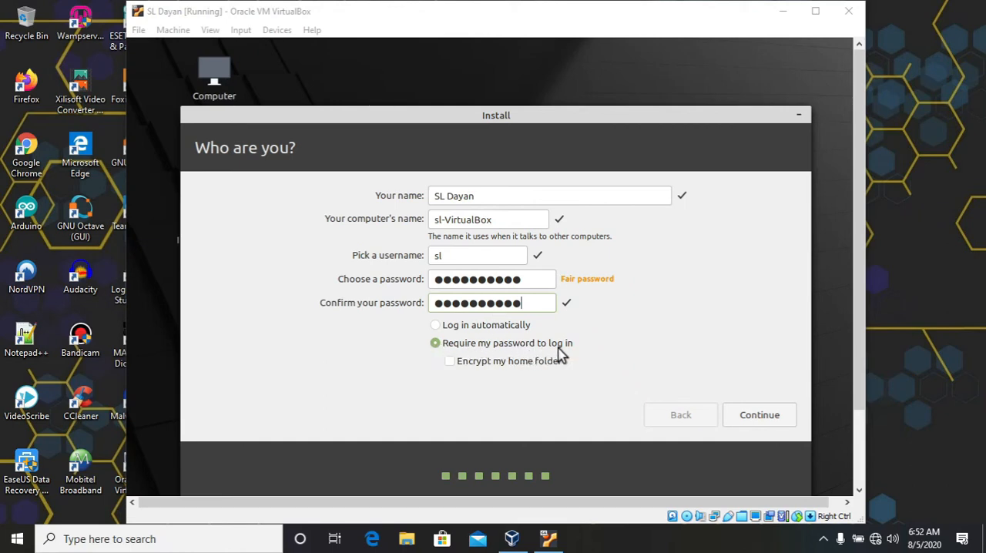
click(759, 416)
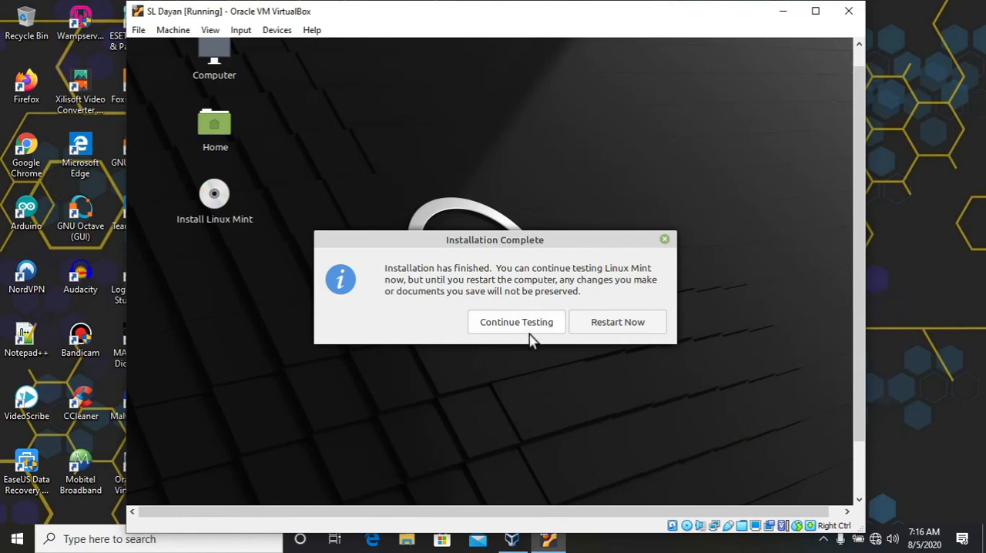
Restart into the installed Linux Mint, log in with the account password, and close the Welcome window
click(617, 332)
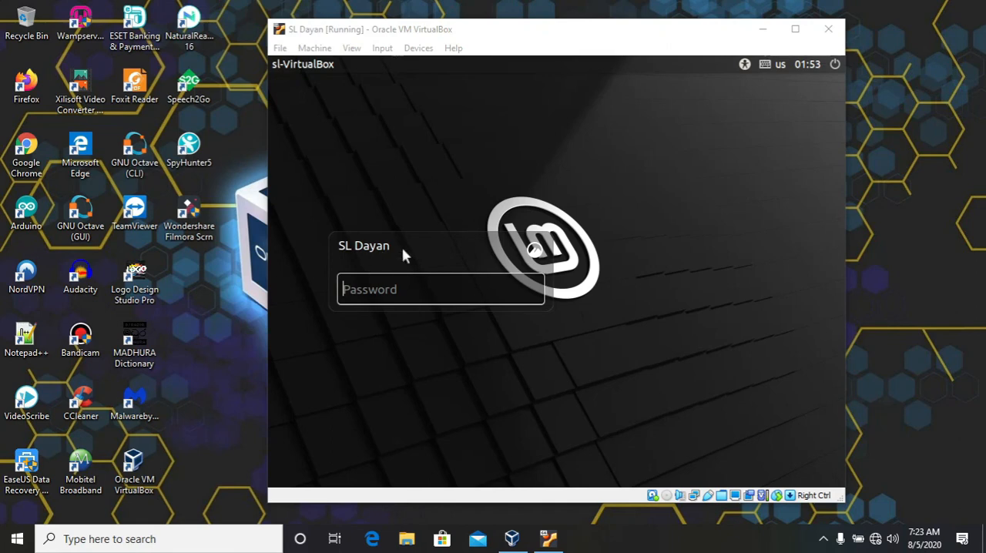
click(348, 291)
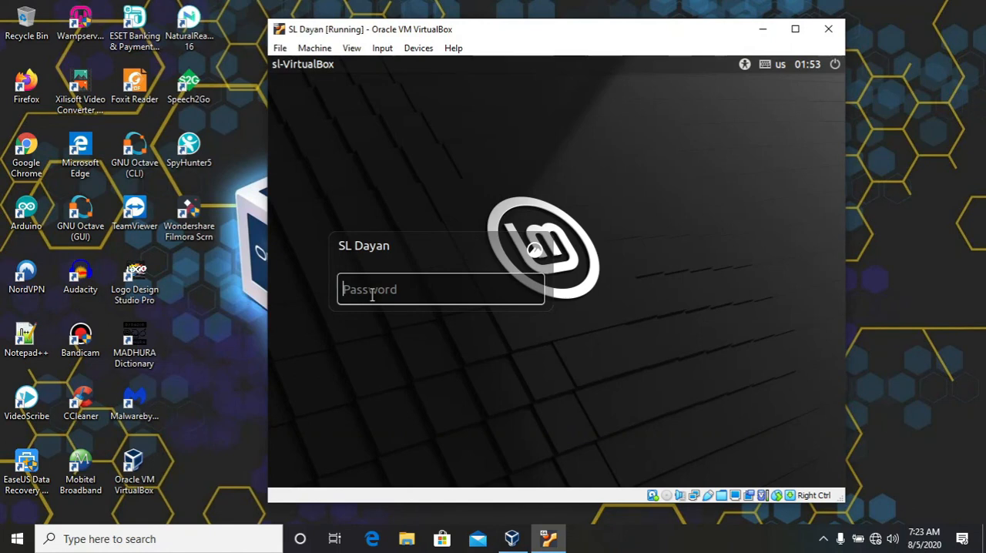
text(*****)
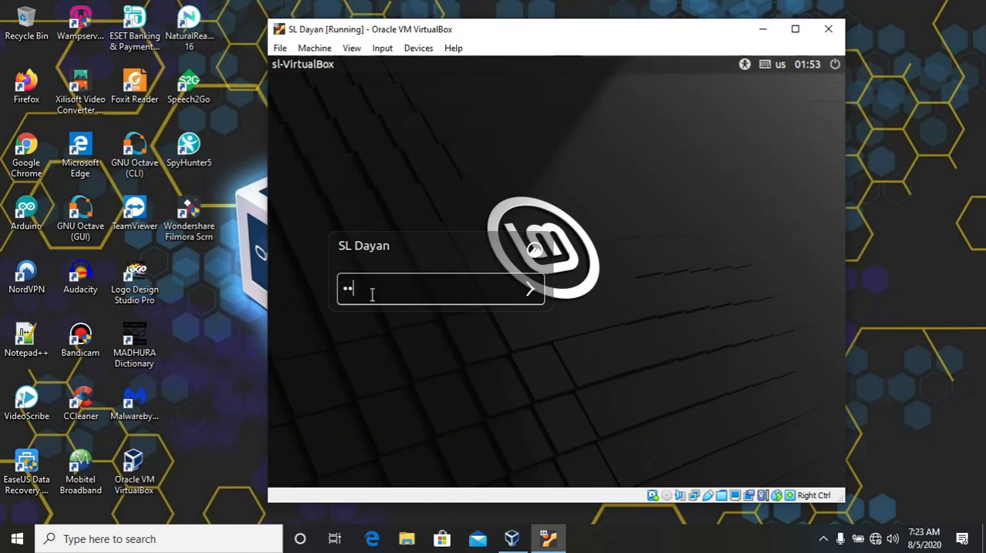
text(****)
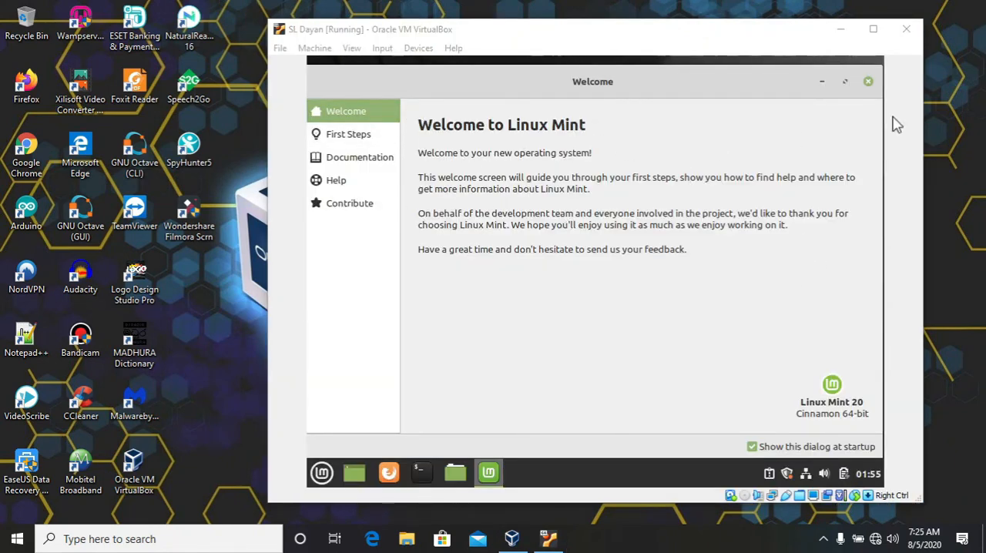
click(867, 81)
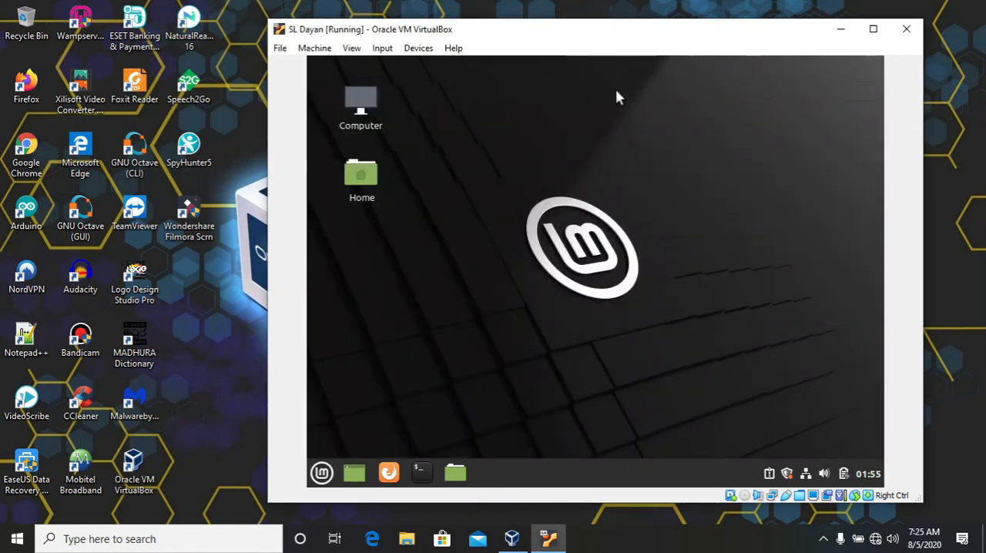
Inspect the drives in the Computer folder and try opening the Firefox web browser, closing each window again
double_click(366, 105)
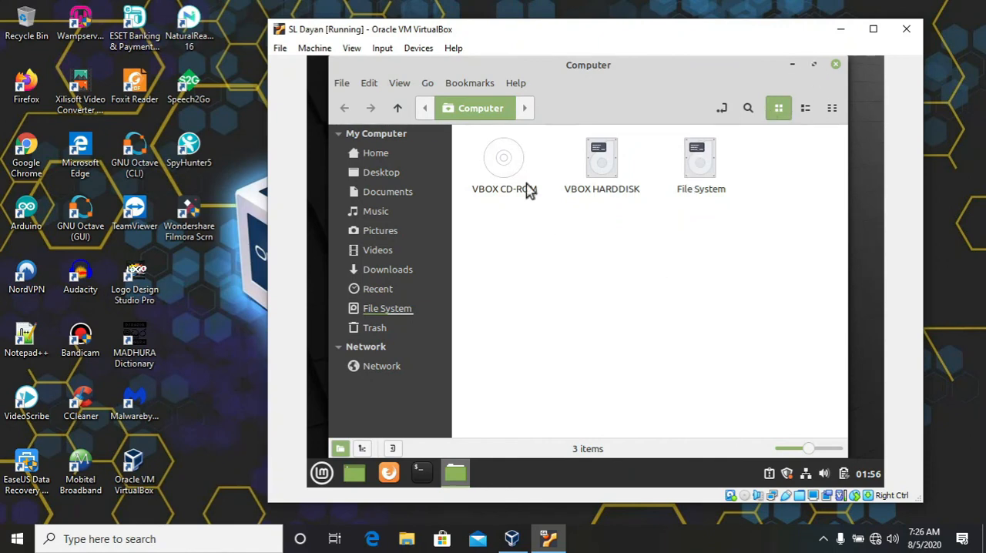
click(574, 197)
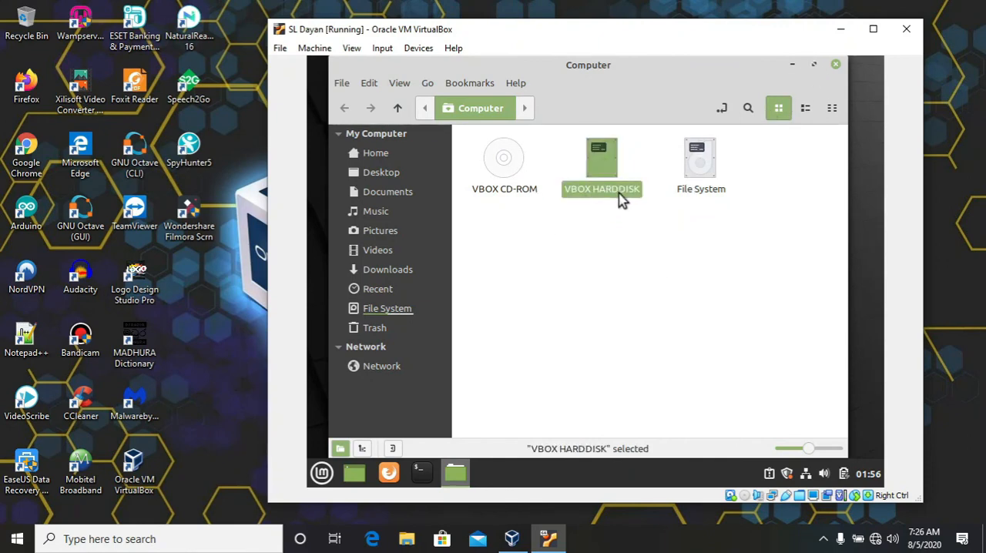
click(709, 191)
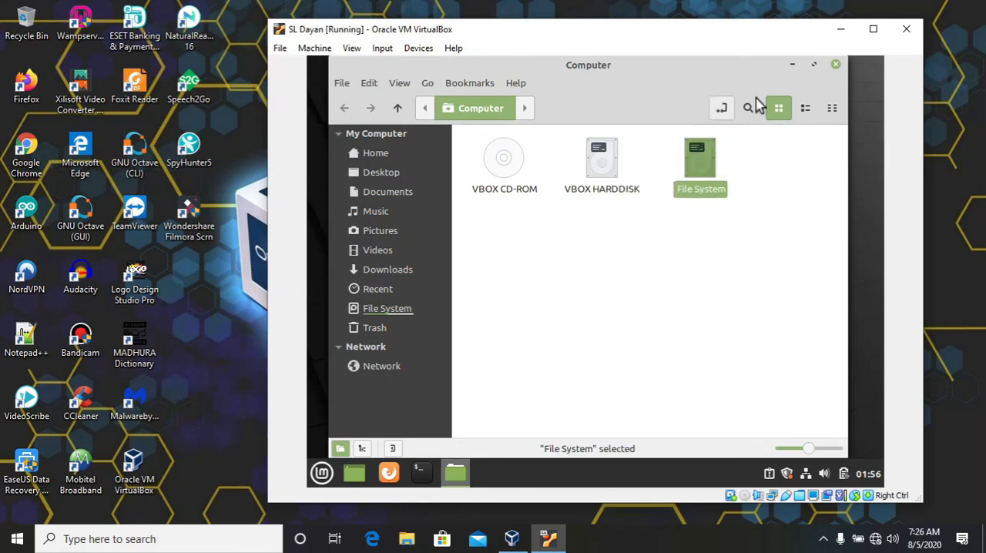
click(835, 65)
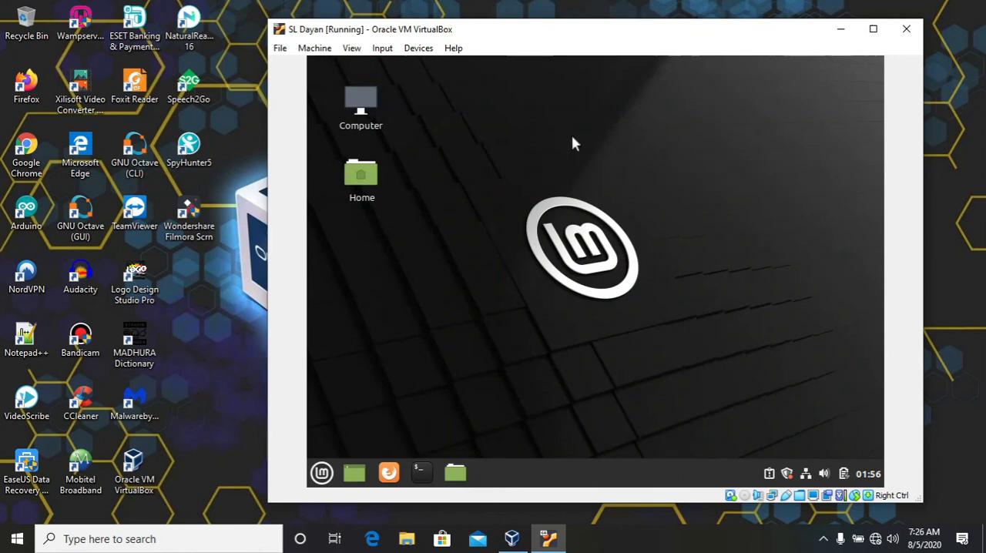
click(390, 473)
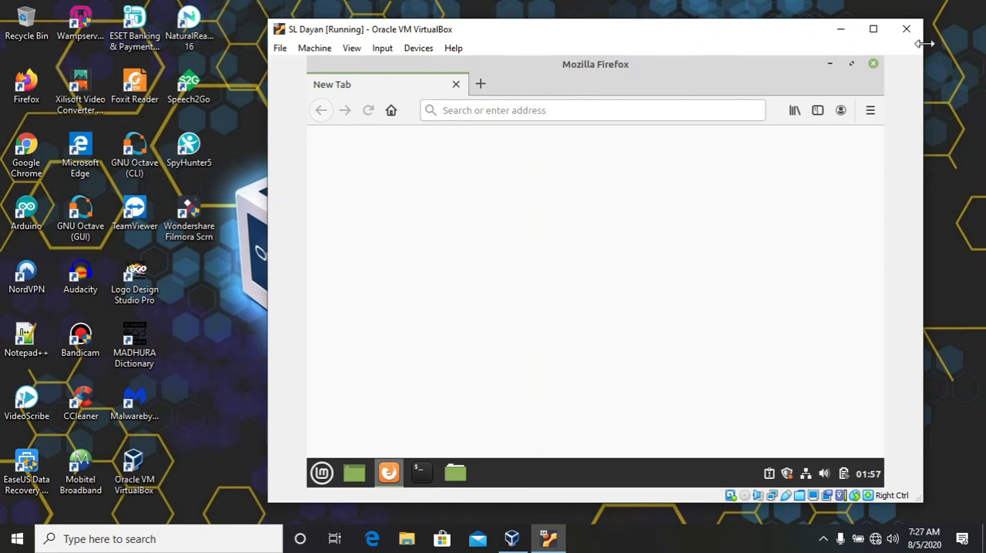
click(872, 64)
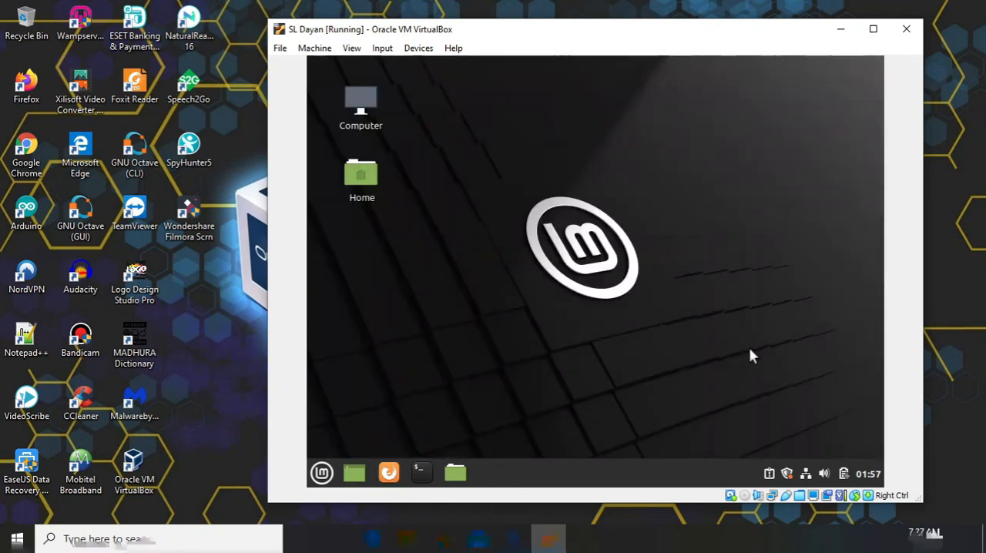